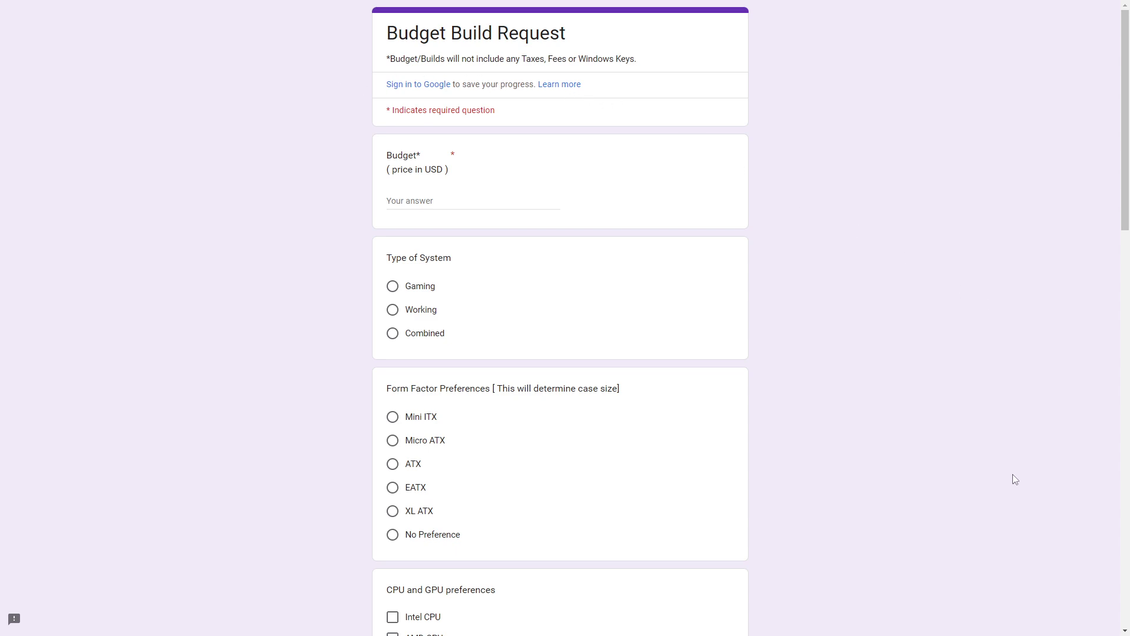
{"action": "scroll", "coordinate": [1014, 479], "scroll_direction": "down", "scroll_amount": 2}
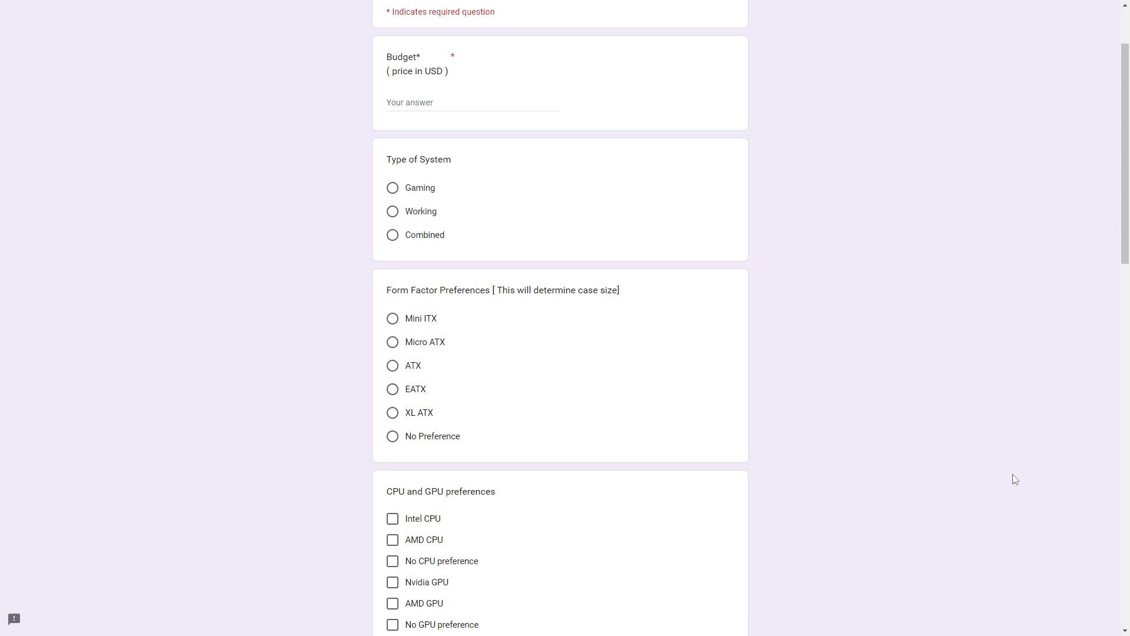
{"action": "scroll", "coordinate": [1015, 479], "scroll_direction": "down", "scroll_amount": 3}
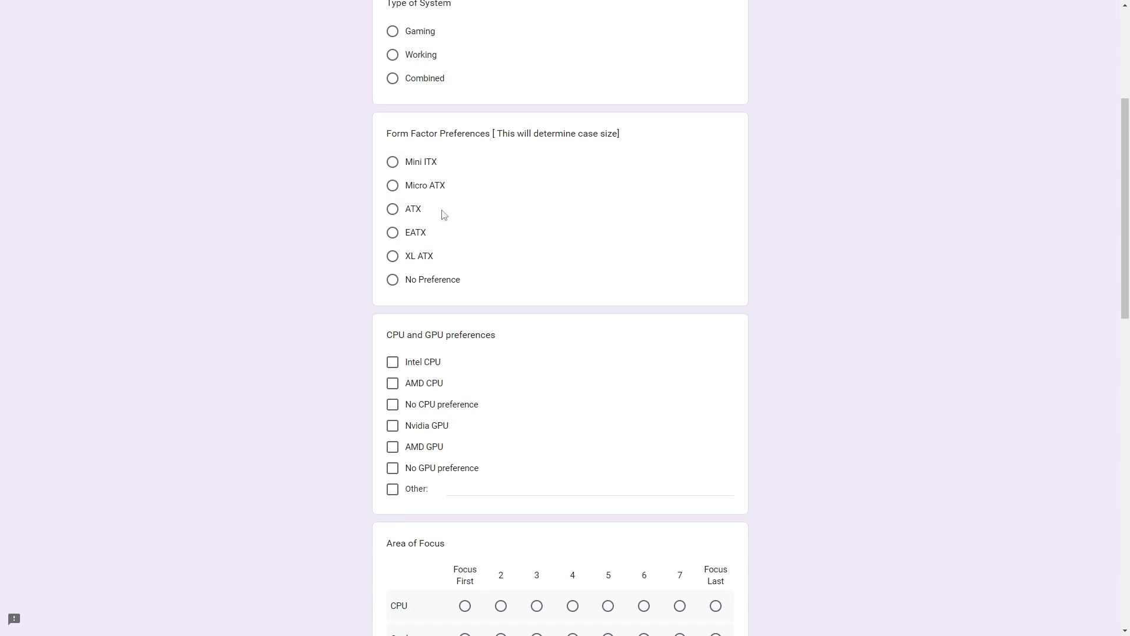
{"action": "scroll", "coordinate": [465, 222], "scroll_direction": "down", "scroll_amount": 3}
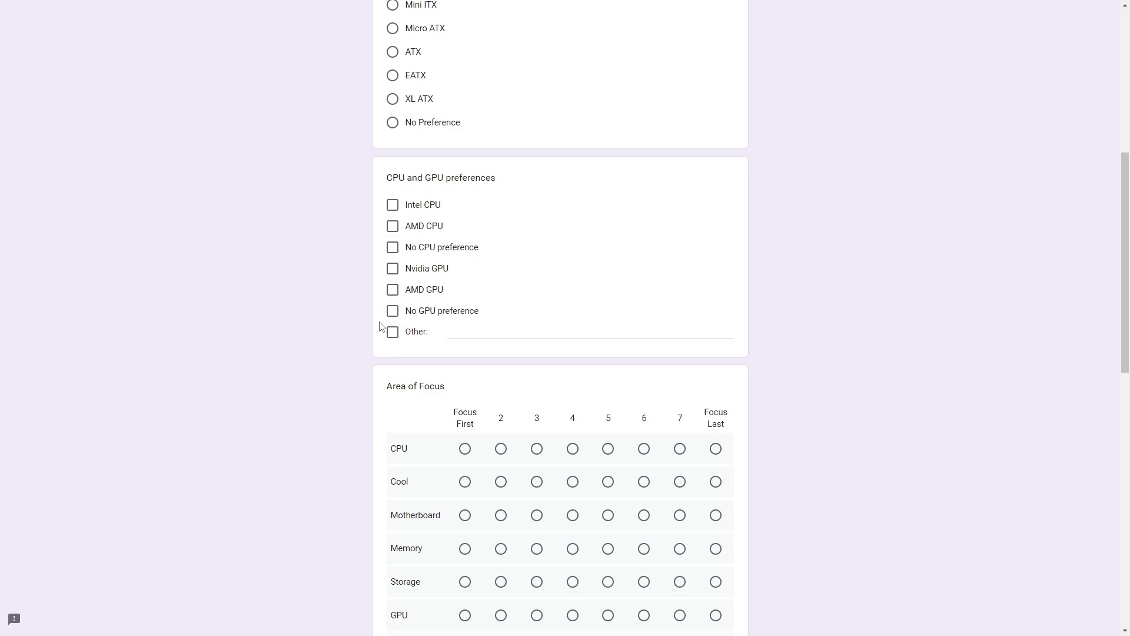
{"action": "scroll", "coordinate": [356, 314], "scroll_direction": "down", "scroll_amount": 4}
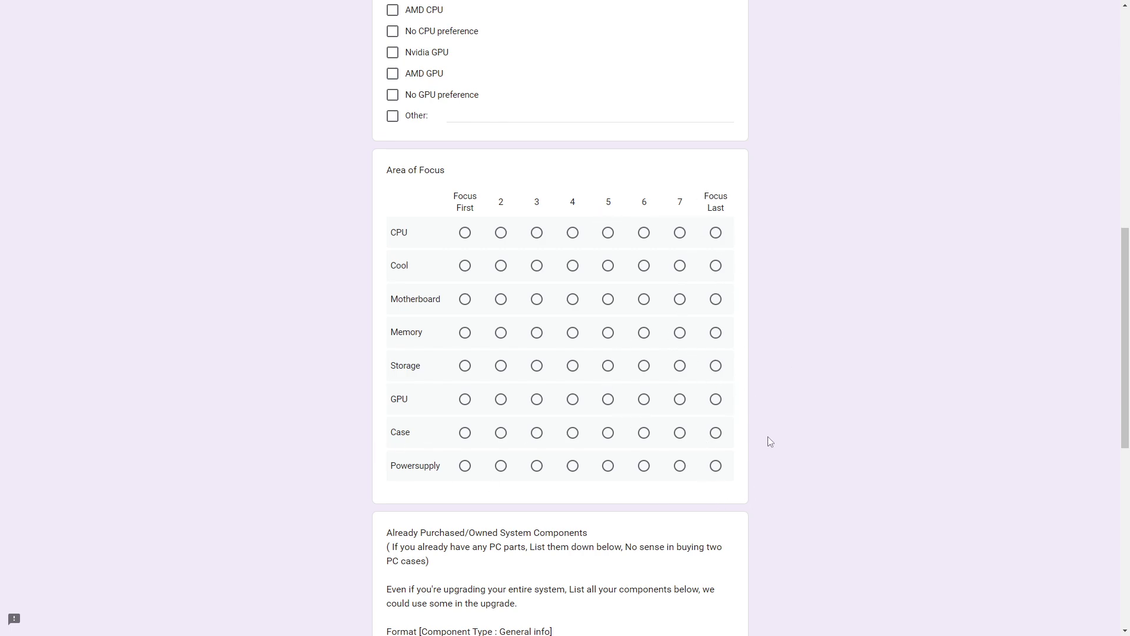
{"action": "scroll", "coordinate": [790, 424], "scroll_direction": "down", "scroll_amount": 6}
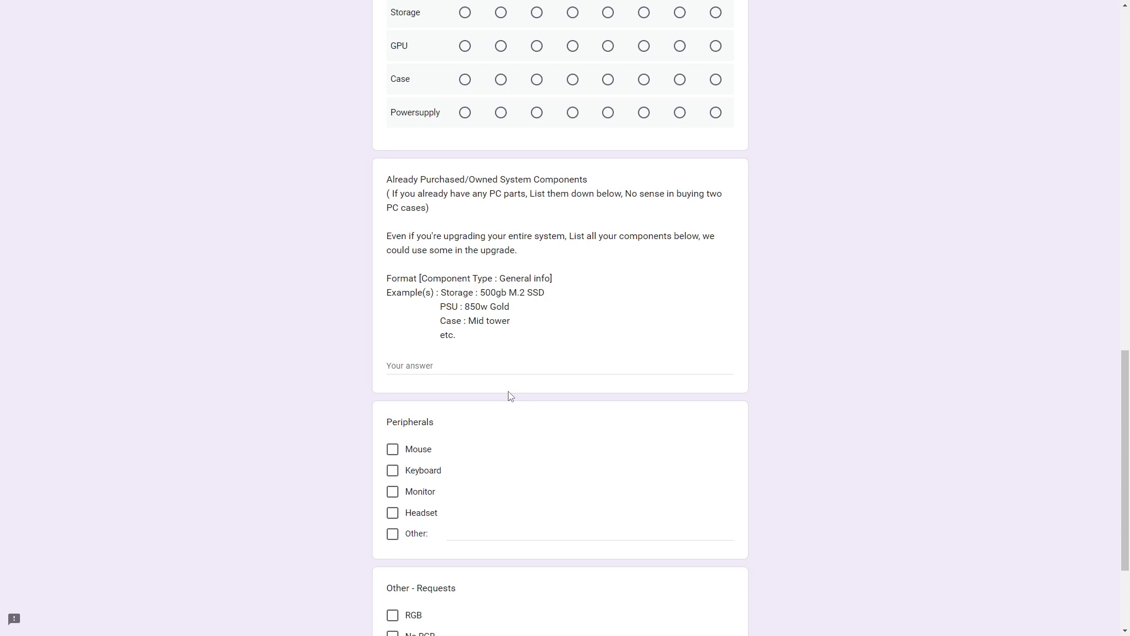
Scroll to the bottom of the build request form and start an answer for other requests.
{"action": "left_click_drag", "start_coordinate": [532, 314], "coordinate": [436, 306]}
{"action": "left_click", "coordinate": [334, 312]}
{"action": "scroll", "coordinate": [333, 312], "scroll_direction": "down", "scroll_amount": 1}
{"action": "scroll", "coordinate": [334, 312], "scroll_direction": "down", "scroll_amount": 3}
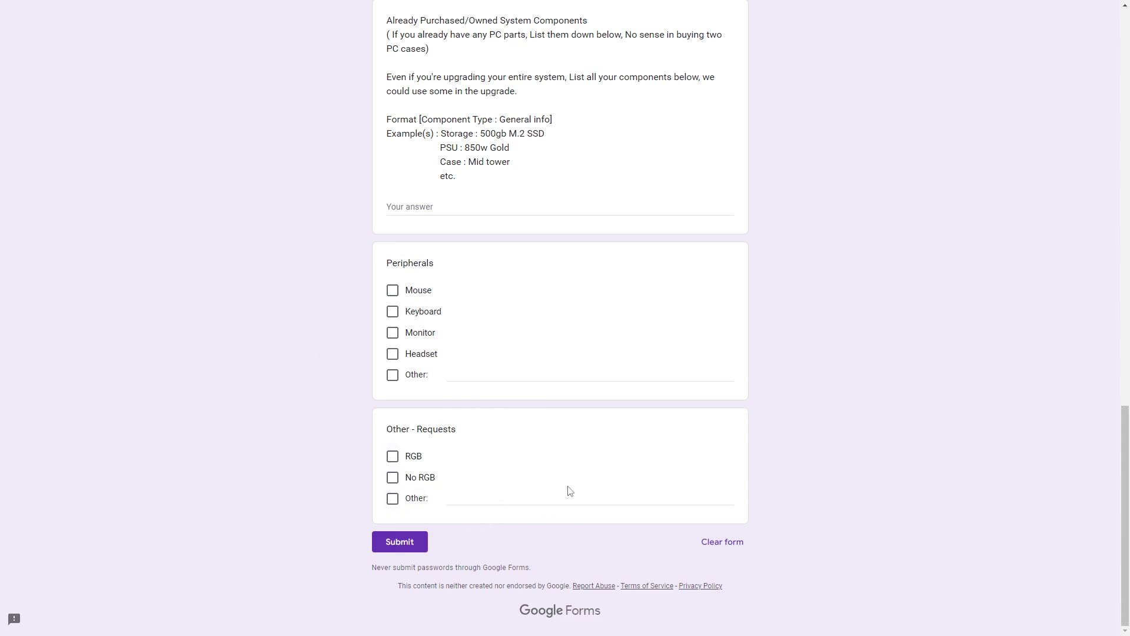
{"action": "left_click", "coordinate": [439, 503]}
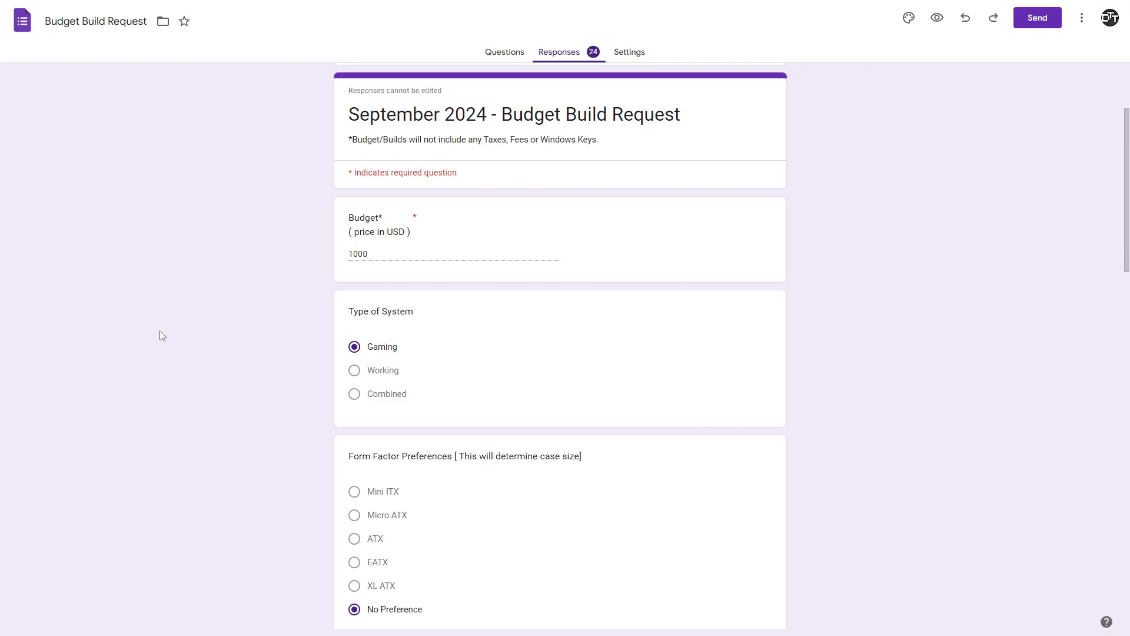
{"action": "scroll", "coordinate": [160, 332], "scroll_direction": "down", "scroll_amount": 3}
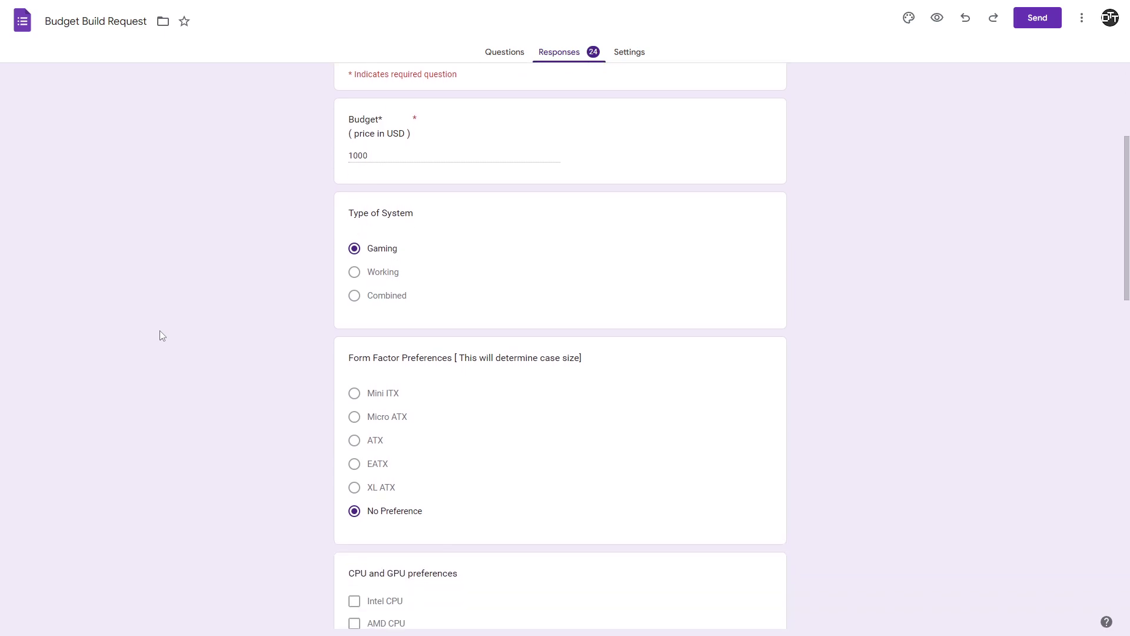
{"action": "scroll", "coordinate": [160, 335], "scroll_direction": "down", "scroll_amount": 3}
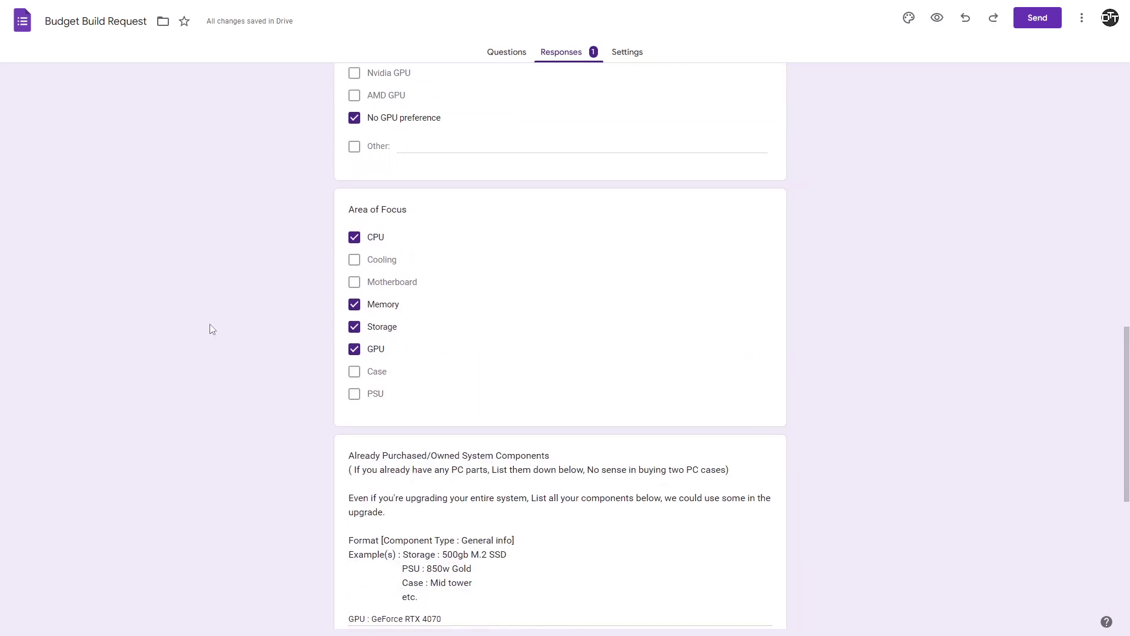
{"action": "scroll", "coordinate": [209, 324], "scroll_direction": "down", "scroll_amount": 2}
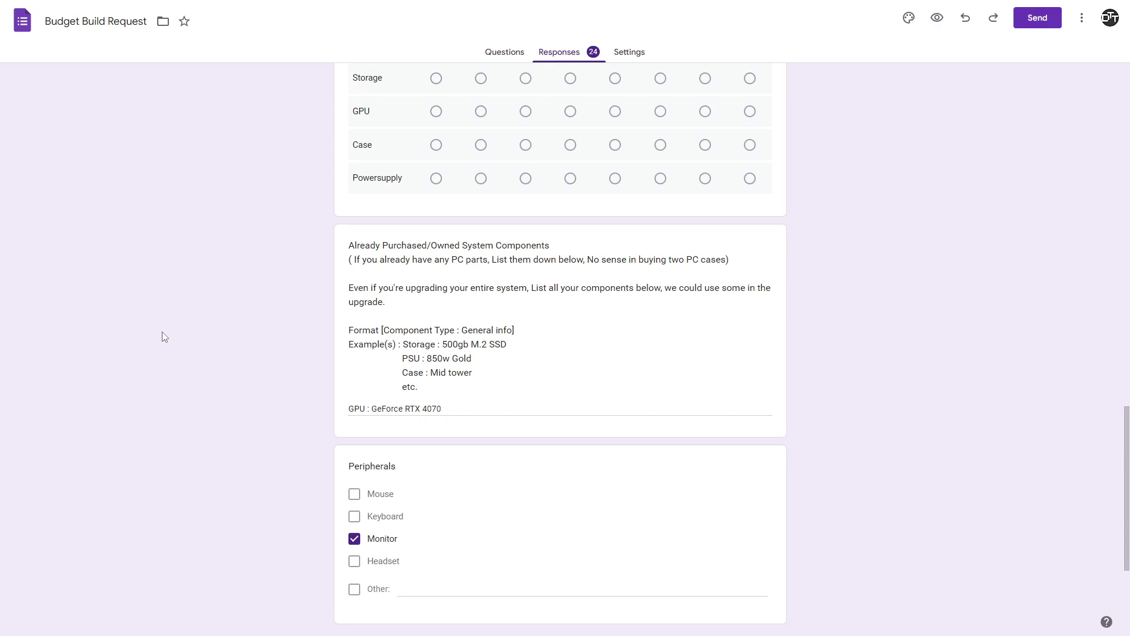
{"action": "scroll", "coordinate": [162, 332], "scroll_direction": "down", "scroll_amount": 3}
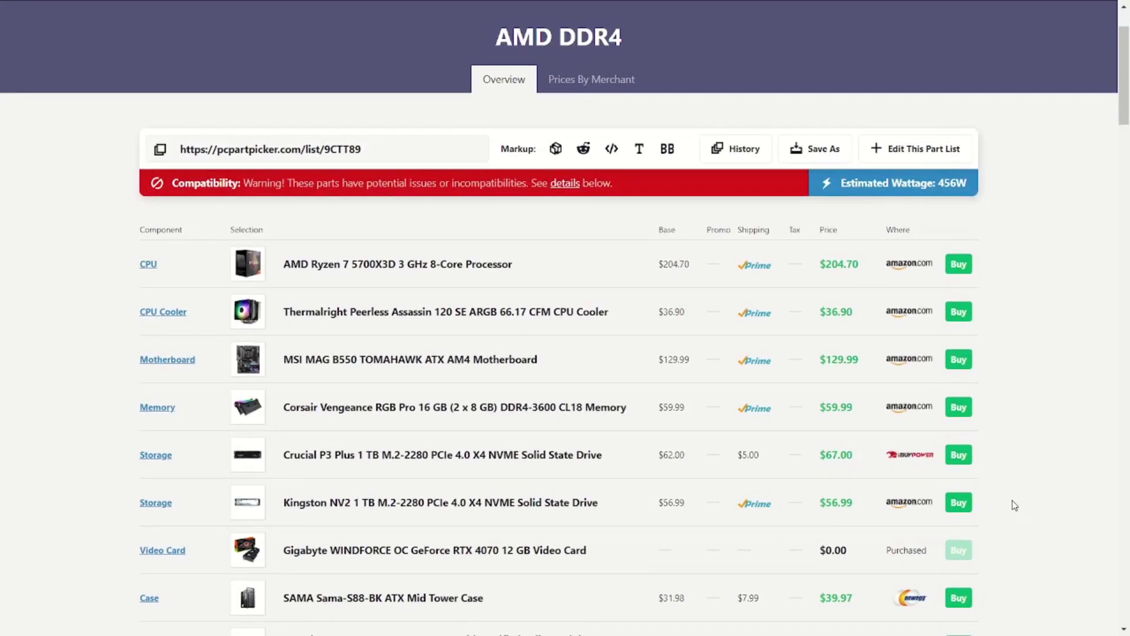
{"action": "scroll", "coordinate": [1015, 505], "scroll_direction": "down", "scroll_amount": 1}
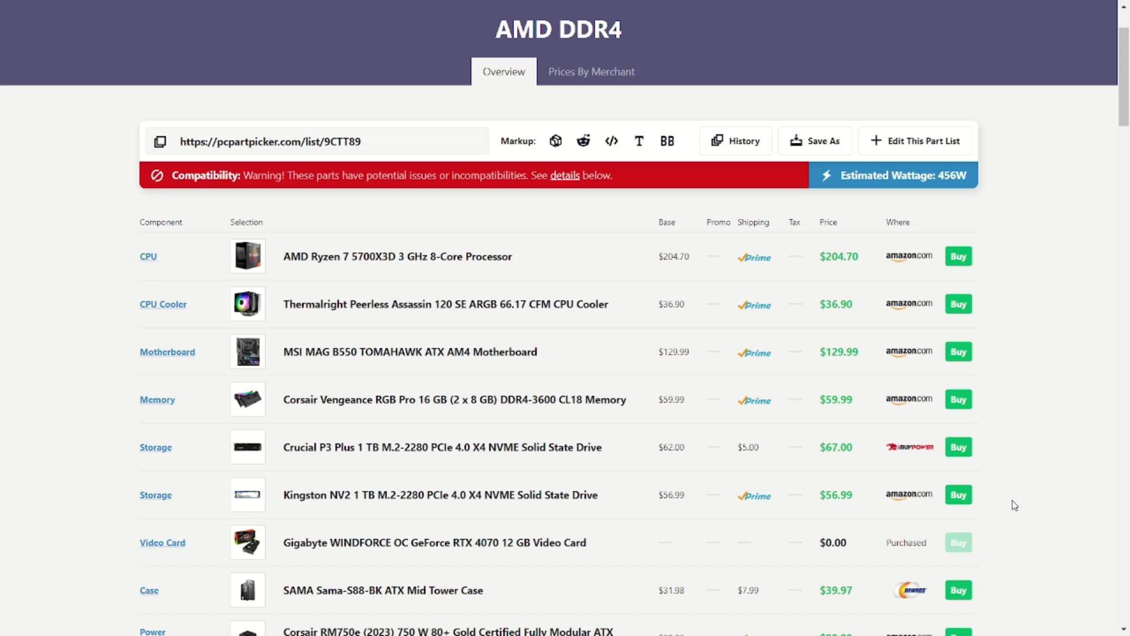
{"action": "scroll", "coordinate": [1015, 505], "scroll_direction": "down", "scroll_amount": 1}
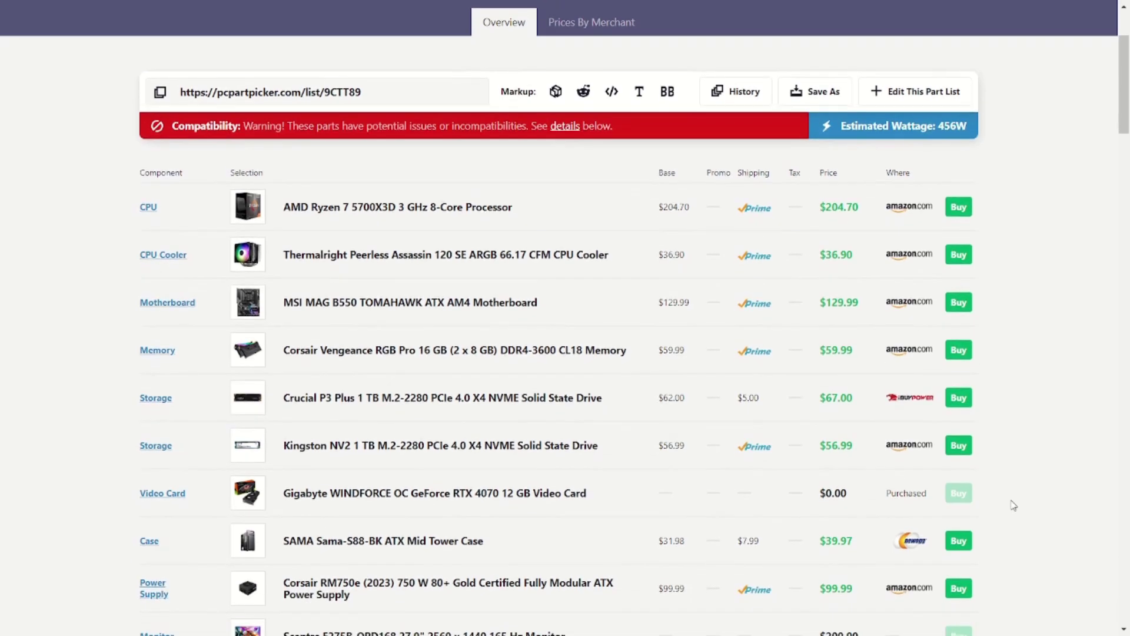
{"action": "scroll", "coordinate": [1013, 505], "scroll_direction": "down", "scroll_amount": 1}
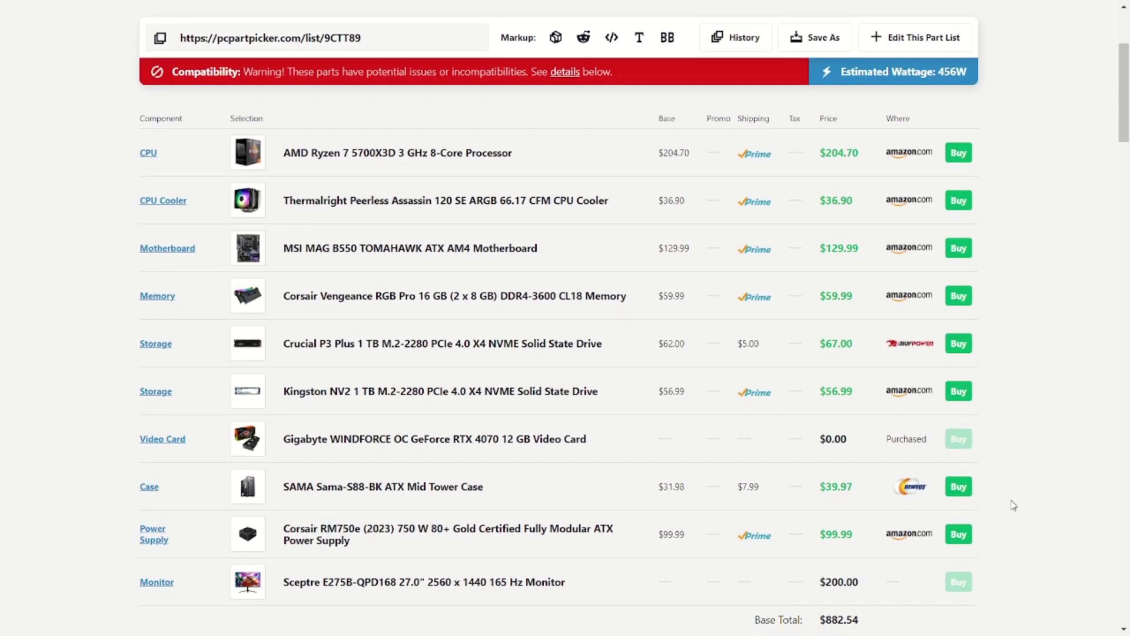
{"action": "scroll", "coordinate": [1013, 505], "scroll_direction": "down", "scroll_amount": 1}
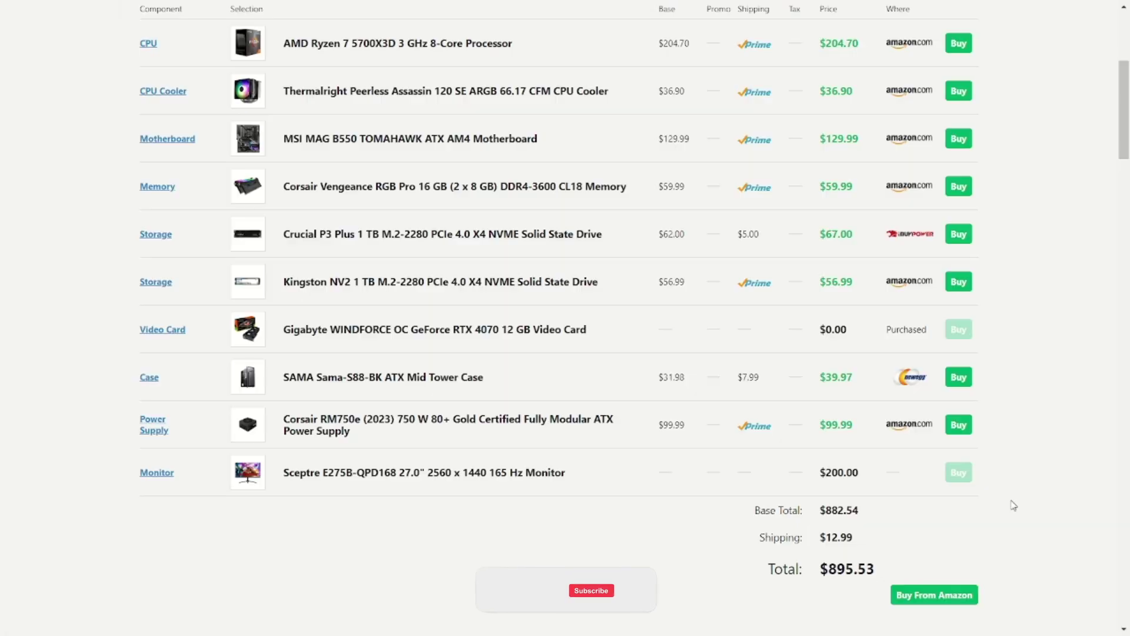
{"action": "scroll", "coordinate": [1012, 505], "scroll_direction": "down", "scroll_amount": 1}
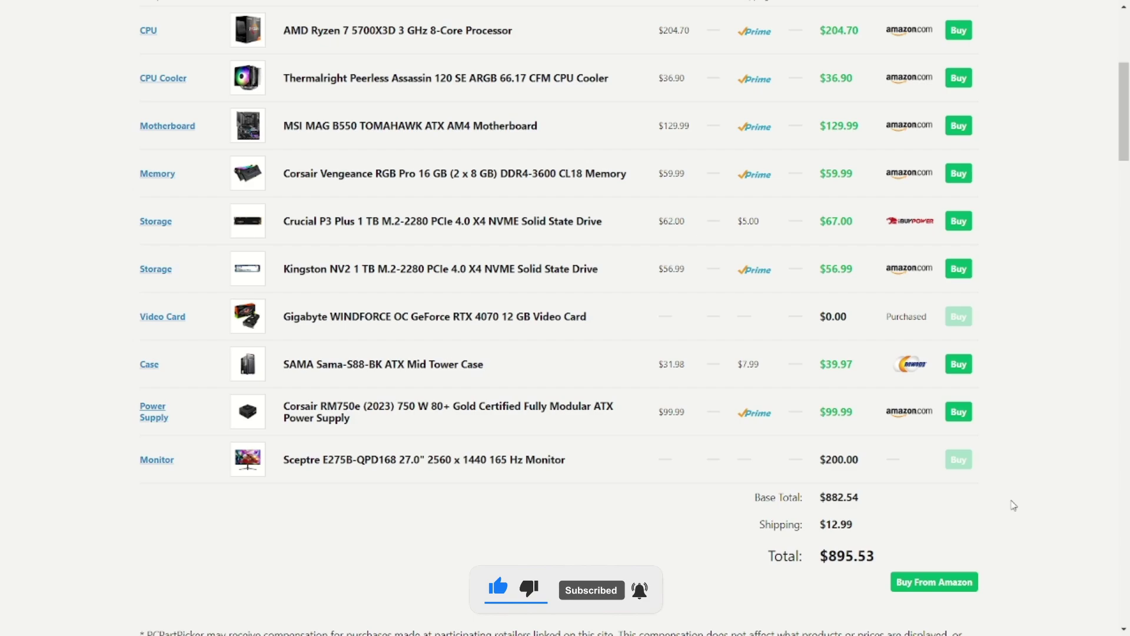
{"action": "scroll", "coordinate": [1012, 504], "scroll_direction": "down", "scroll_amount": 1}
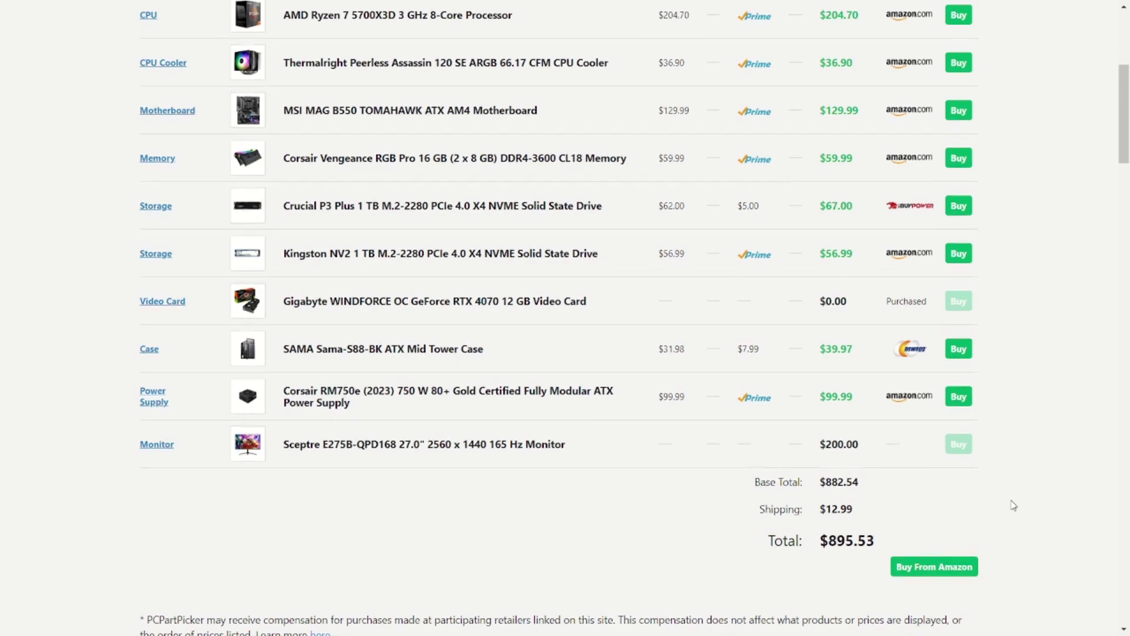
{"action": "scroll", "coordinate": [1013, 505], "scroll_direction": "up", "scroll_amount": 1}
{"action": "scroll", "coordinate": [1013, 505], "scroll_direction": "up", "scroll_amount": 1}
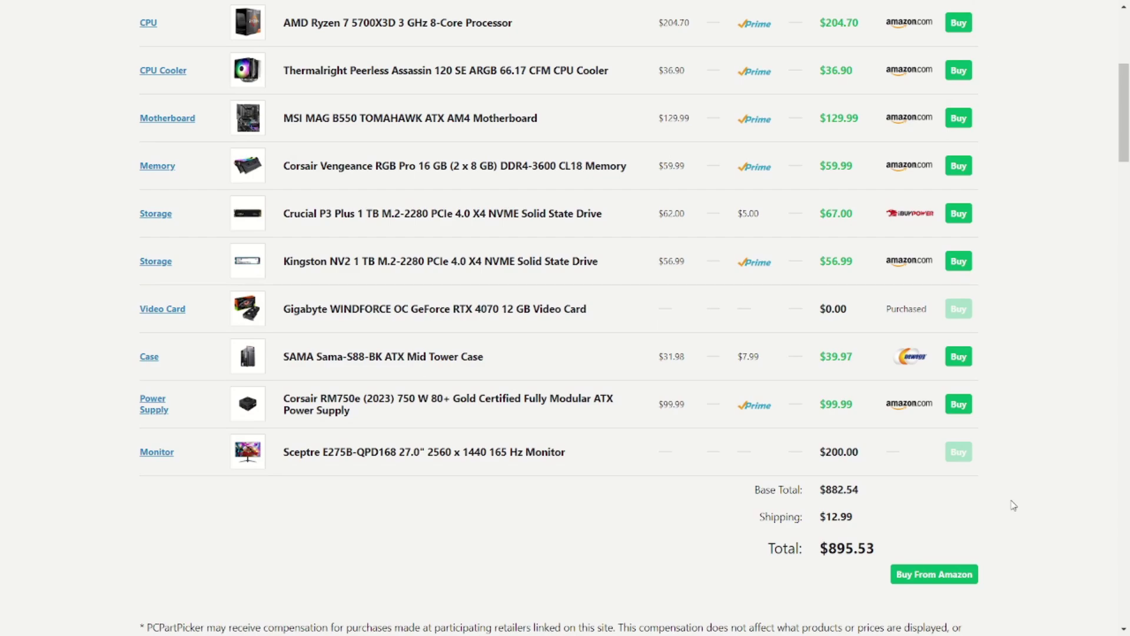
{"action": "scroll", "coordinate": [1014, 505], "scroll_direction": "up", "scroll_amount": 3}
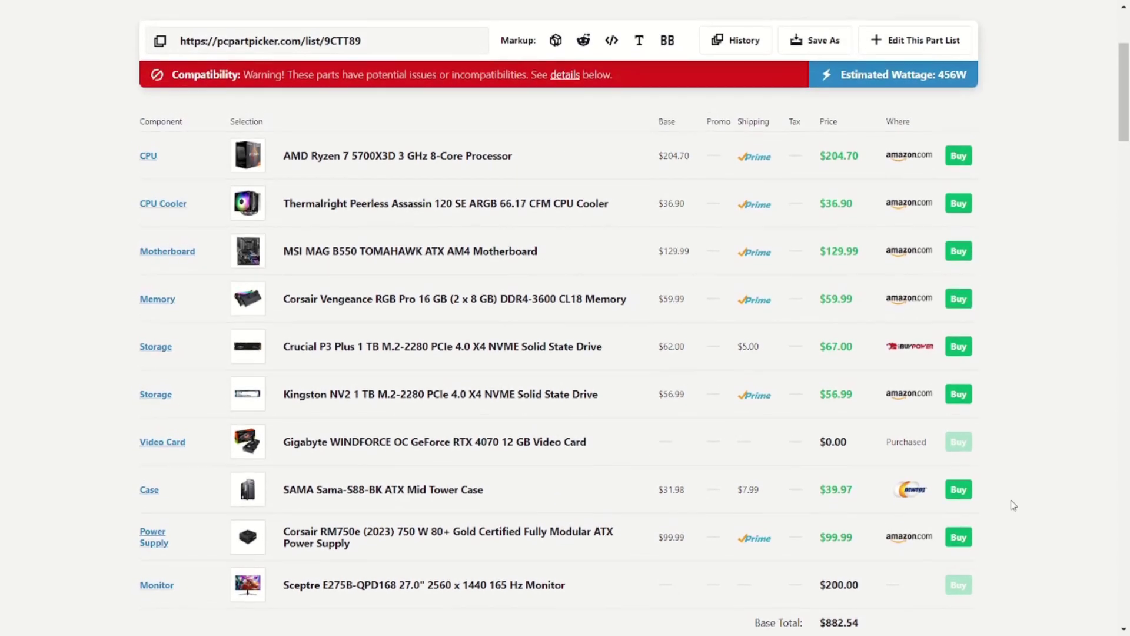
Scroll up the 'Intel DDR4' list showing the i7-13700K, ARCTIC Liquid Freezer III and MSI B760 Tomahawk.
{"action": "scroll", "coordinate": [1013, 505], "scroll_direction": "up", "scroll_amount": 1}
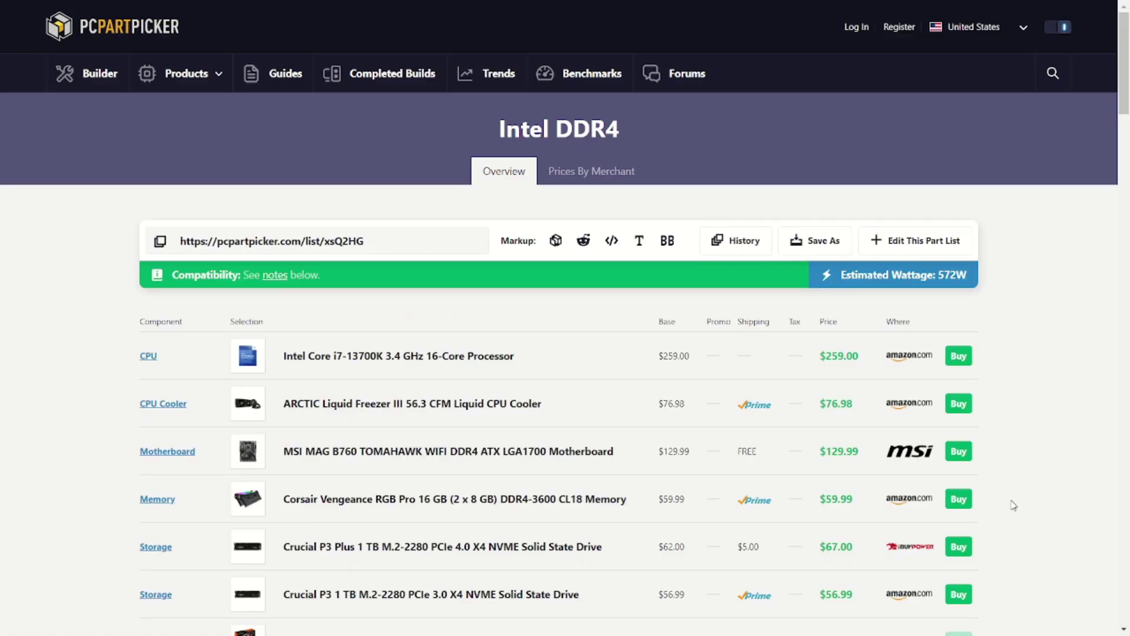
{"action": "scroll", "coordinate": [1012, 505], "scroll_direction": "down", "scroll_amount": 3}
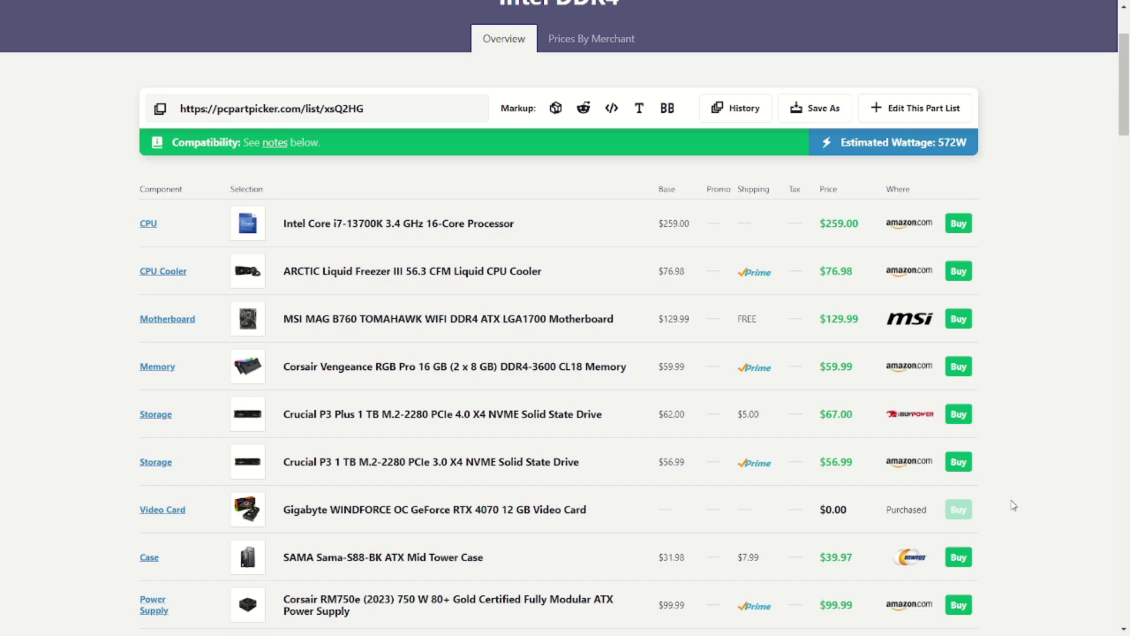
{"action": "scroll", "coordinate": [1013, 505], "scroll_direction": "down", "scroll_amount": 1}
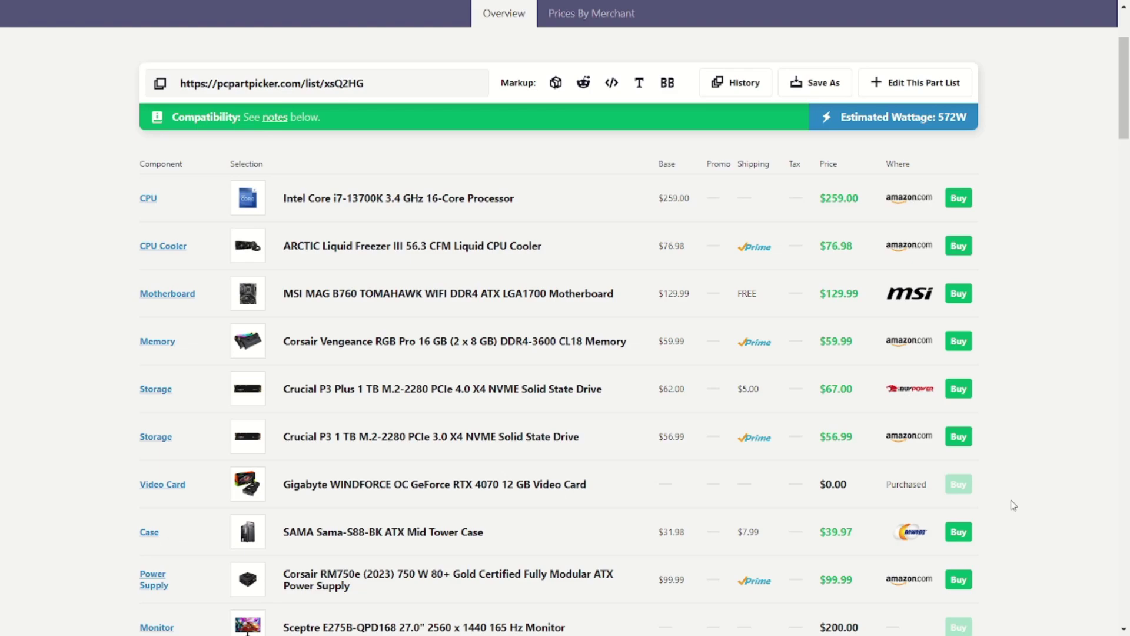
{"action": "scroll", "coordinate": [1013, 505], "scroll_direction": "down", "scroll_amount": 2}
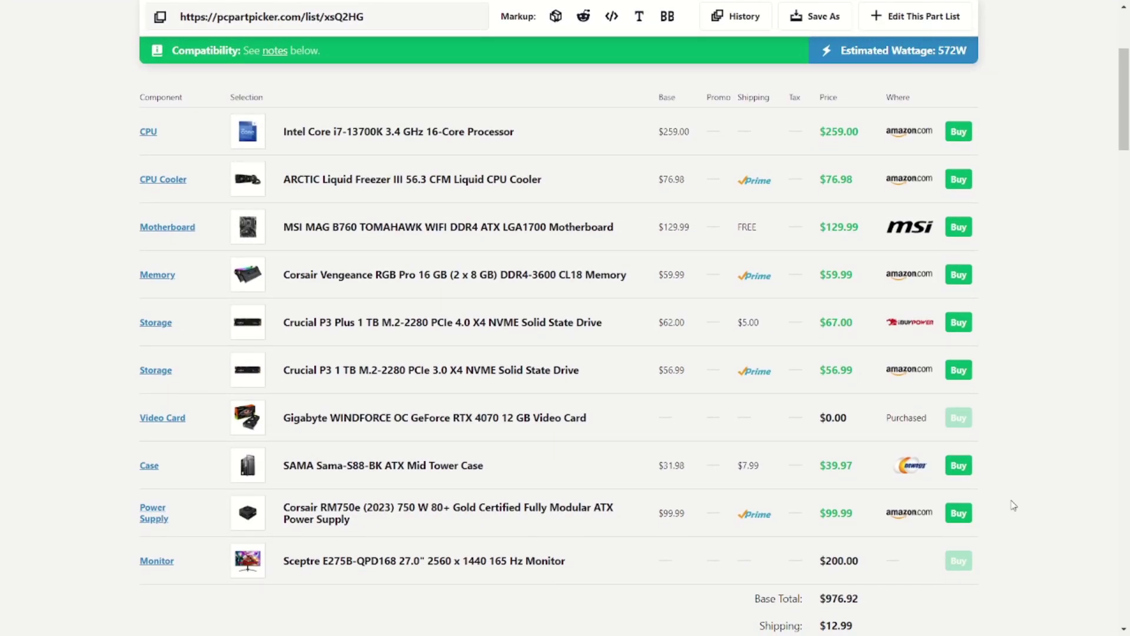
{"action": "scroll", "coordinate": [1013, 505], "scroll_direction": "down", "scroll_amount": 1}
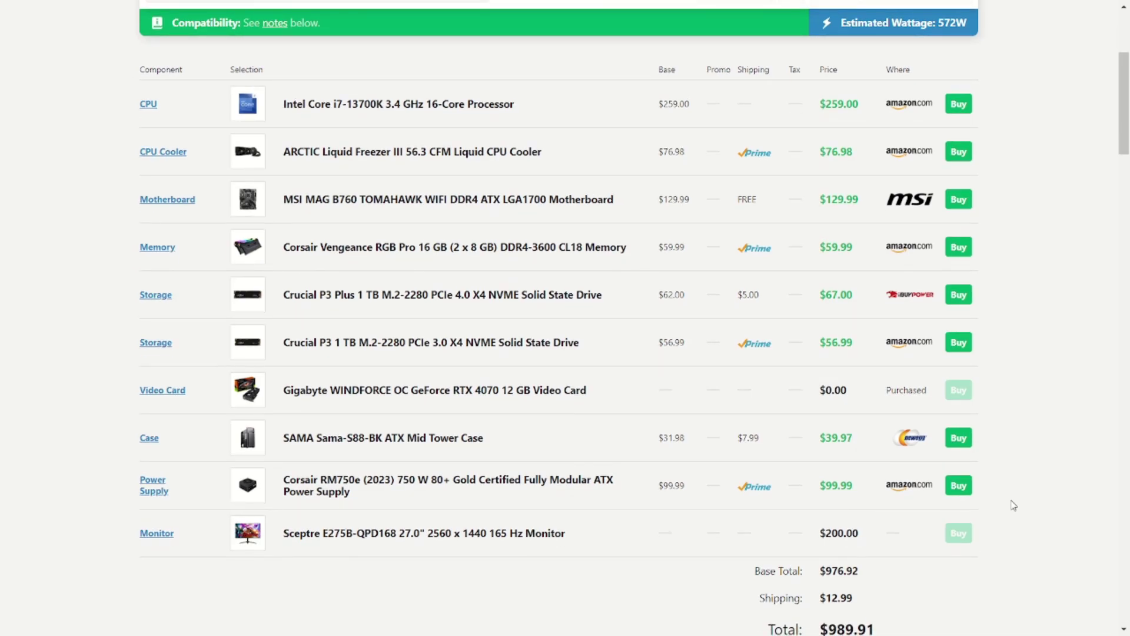
{"action": "scroll", "coordinate": [1013, 505], "scroll_direction": "down", "scroll_amount": 1}
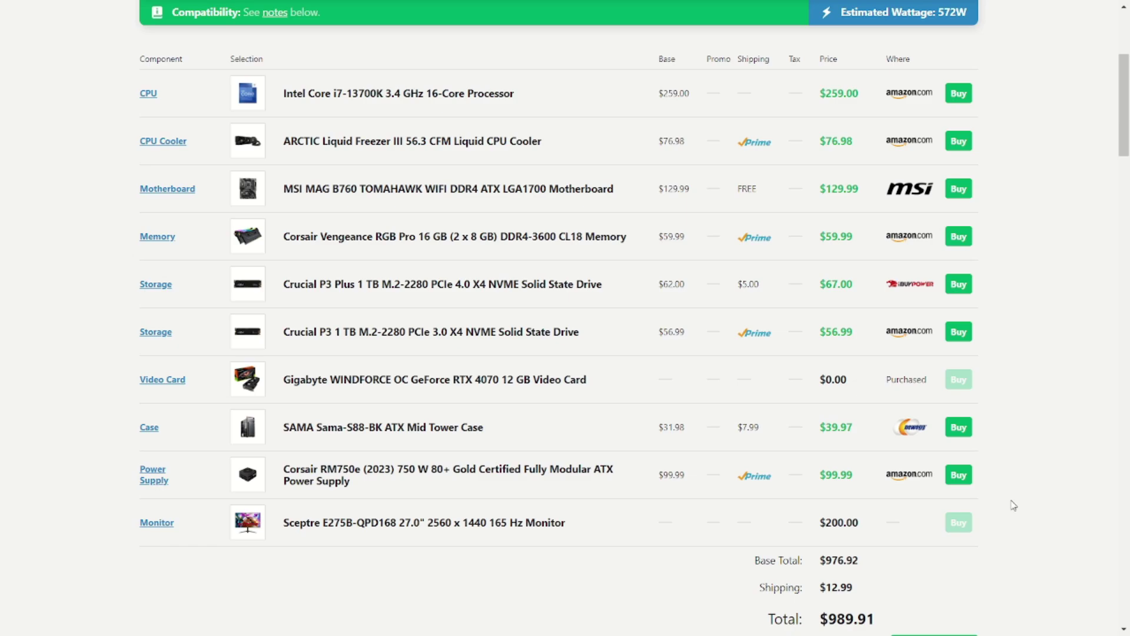
{"action": "scroll", "coordinate": [1013, 505], "scroll_direction": "down", "scroll_amount": 1}
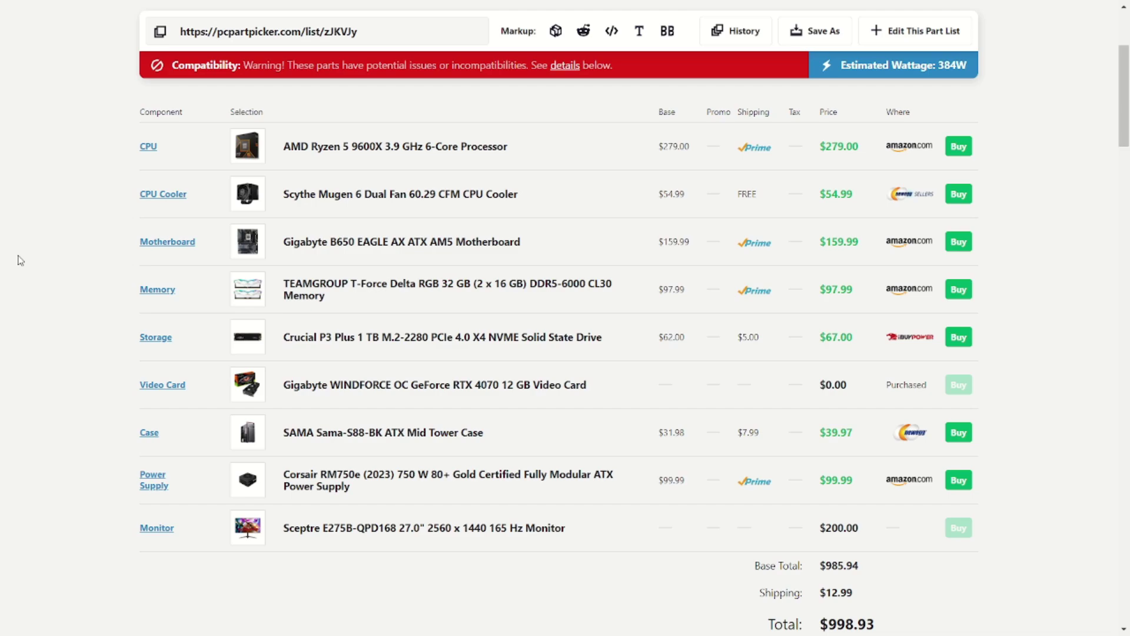
Scroll down the 'Intel DDR5' list with the i7-13700K and MSI B760 Gaming Plus WiFi.
{"action": "scroll", "coordinate": [19, 260], "scroll_direction": "down", "scroll_amount": 1}
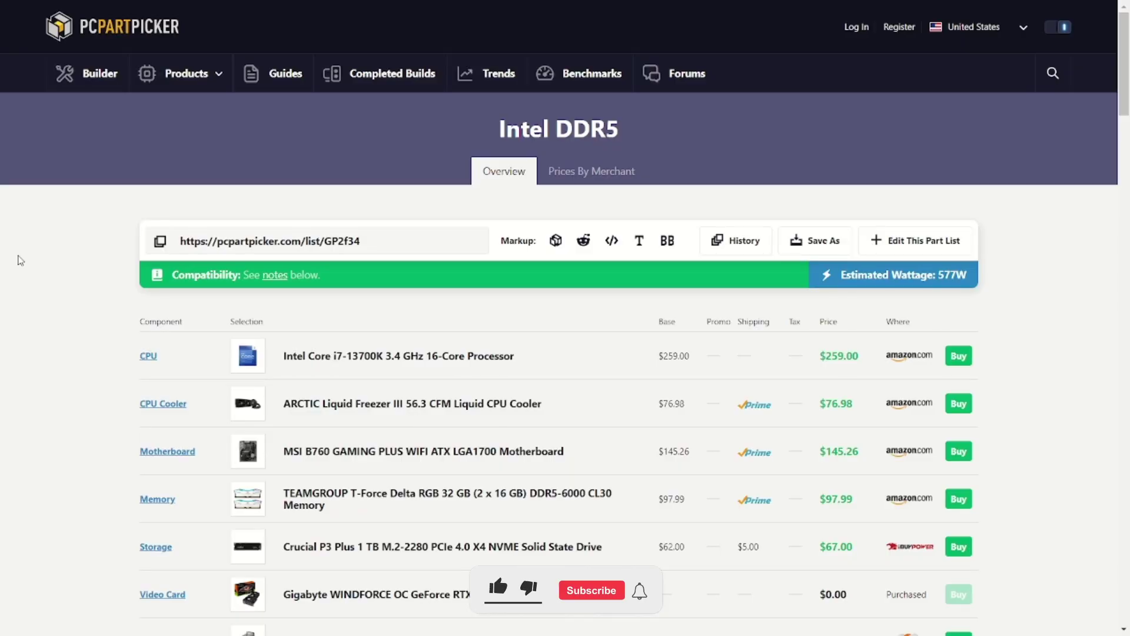
{"action": "scroll", "coordinate": [20, 260], "scroll_direction": "down", "scroll_amount": 3}
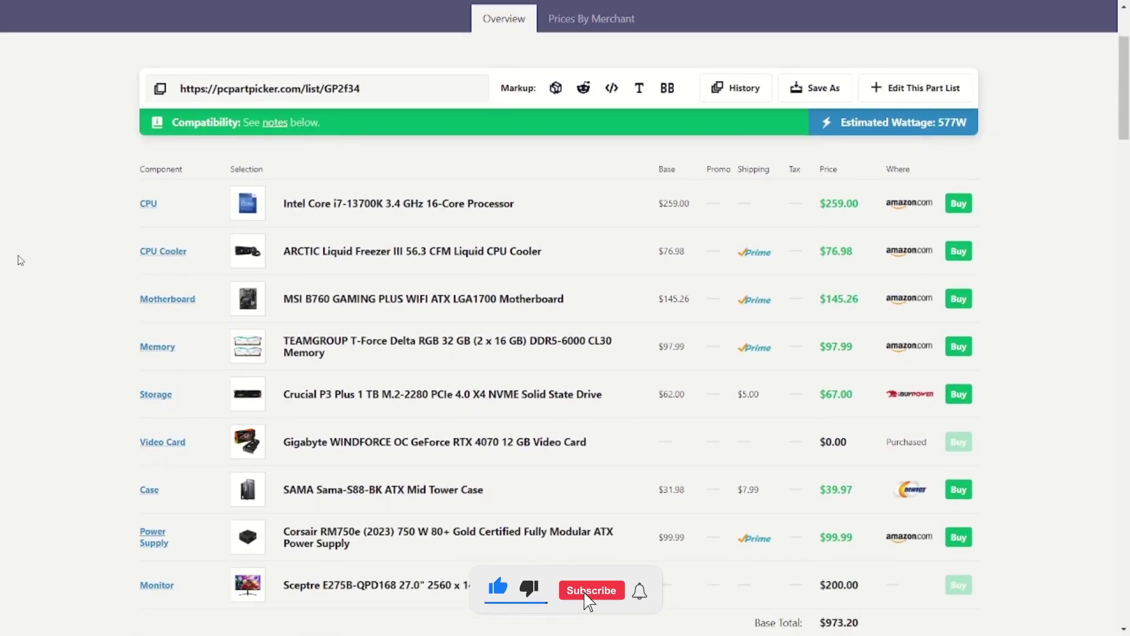
{"action": "scroll", "coordinate": [21, 260], "scroll_direction": "down", "scroll_amount": 1}
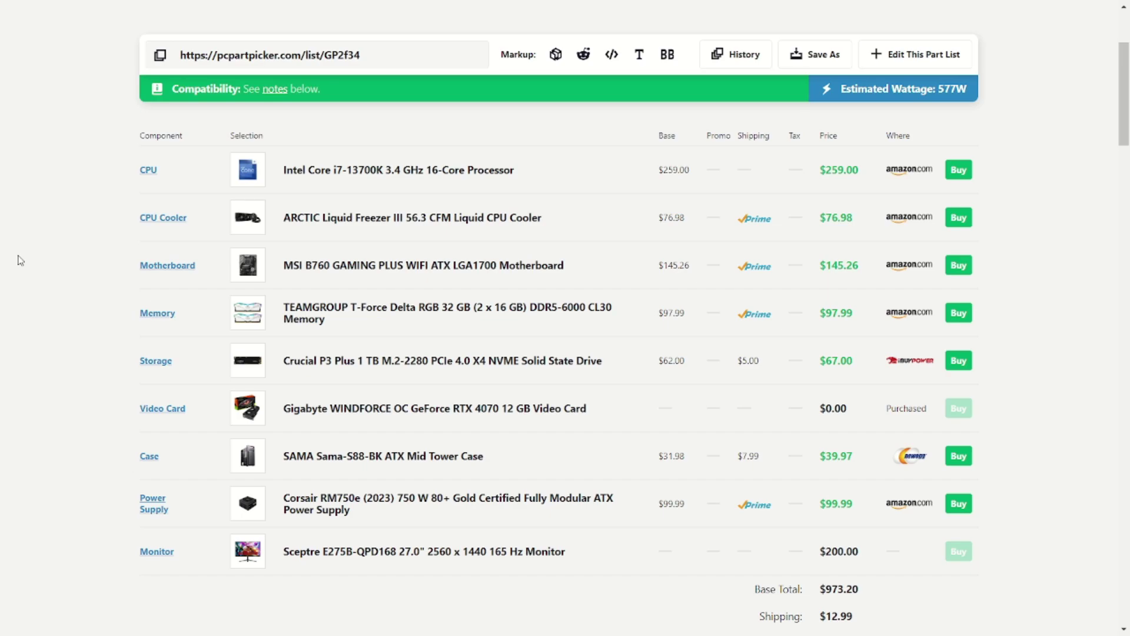
{"action": "scroll", "coordinate": [20, 260], "scroll_direction": "down", "scroll_amount": 1}
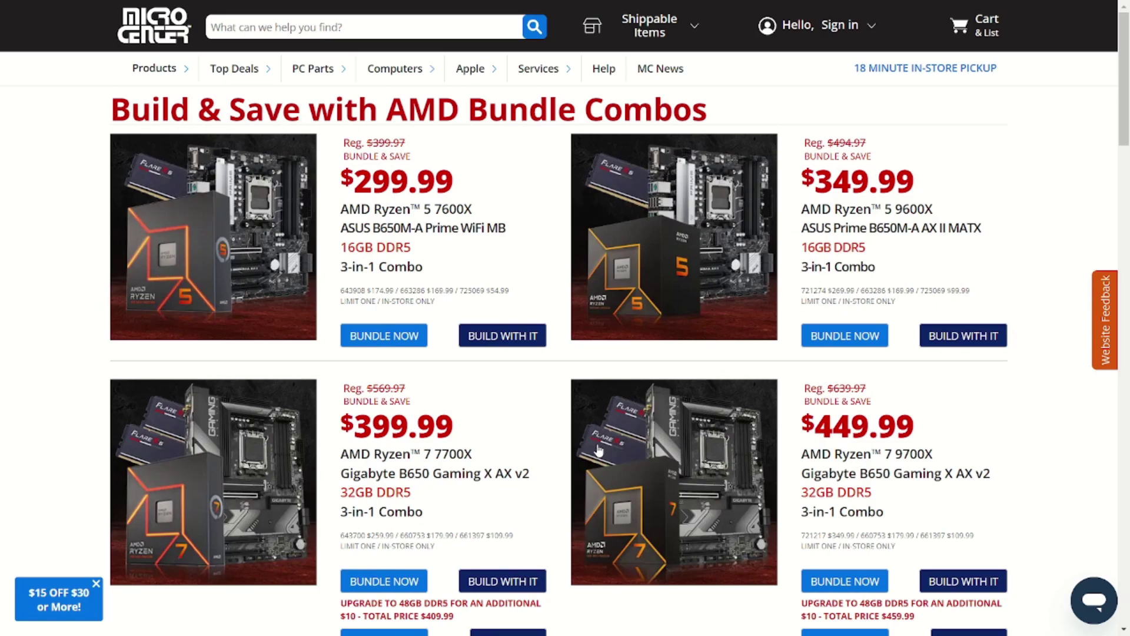
Scroll through Micro Center's Ryzen 7 7700X, 9700X and 7800X3D bundles, including the $549.99 7800X3D deal.
{"action": "scroll", "coordinate": [972, 429], "scroll_direction": "down", "scroll_amount": 4}
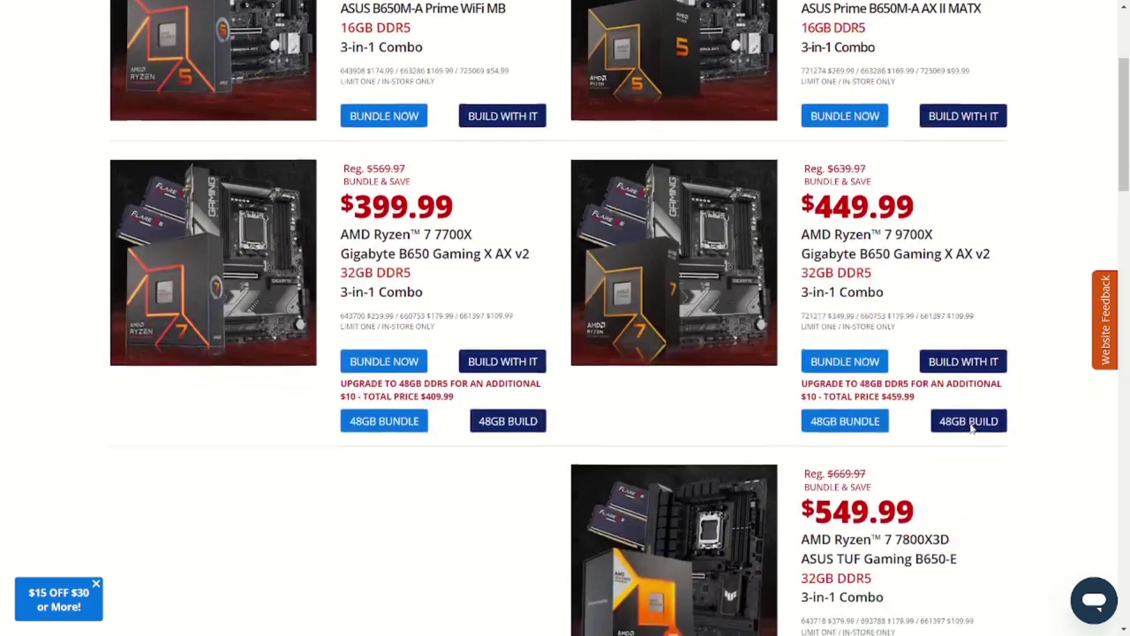
{"action": "scroll", "coordinate": [1050, 524], "scroll_direction": "down", "scroll_amount": 2}
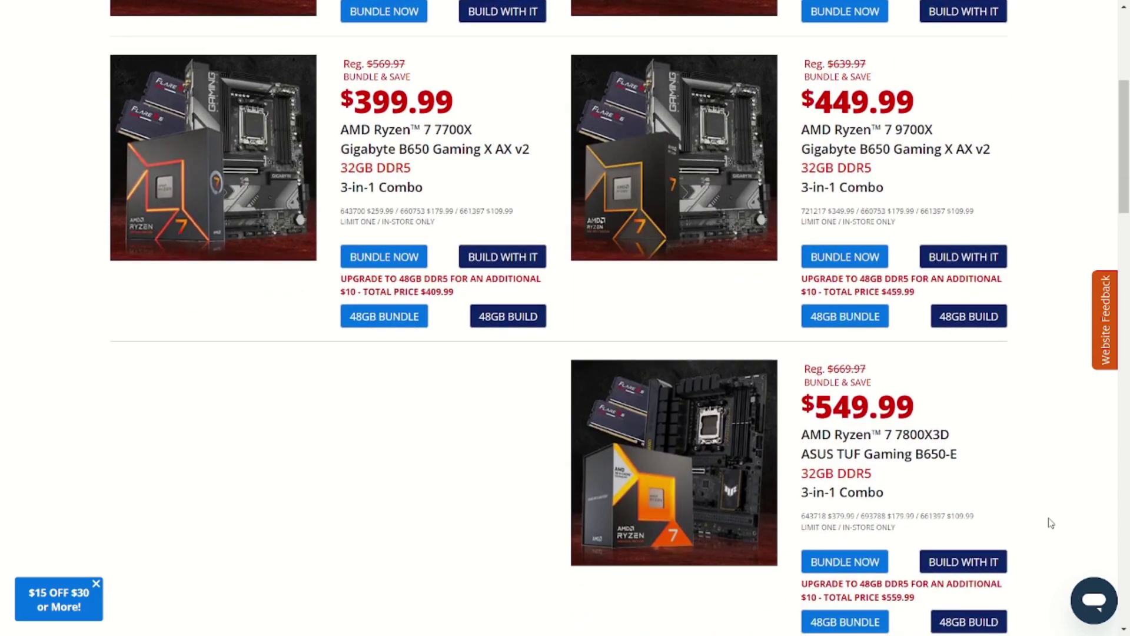
{"action": "scroll", "coordinate": [1051, 523], "scroll_direction": "down", "scroll_amount": 1}
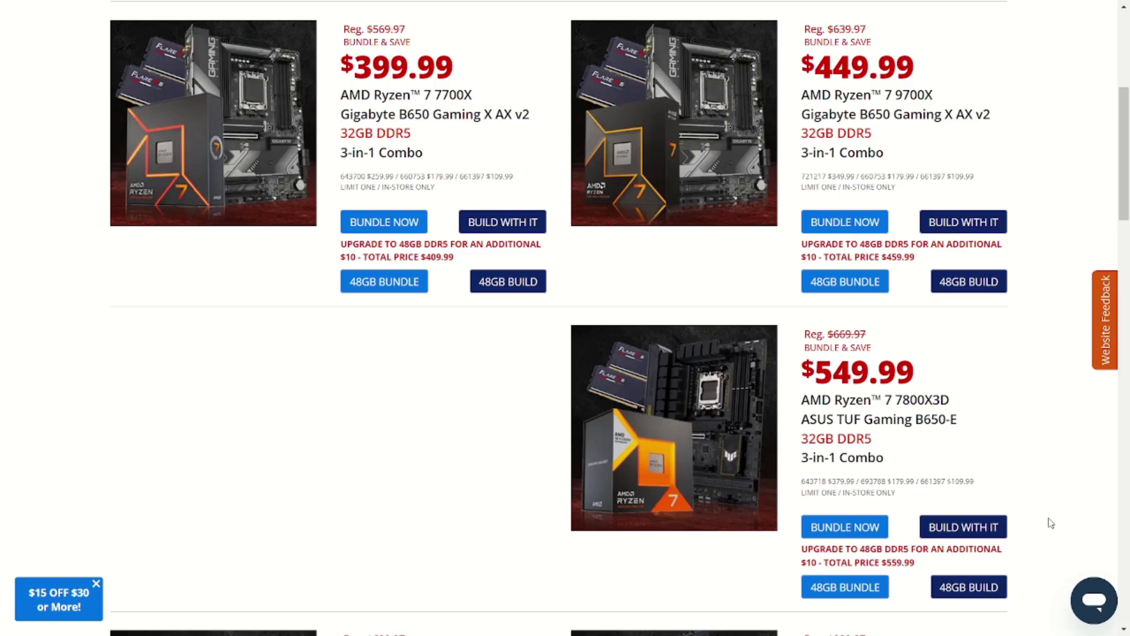
{"action": "scroll", "coordinate": [999, 451], "scroll_direction": "up", "scroll_amount": 2}
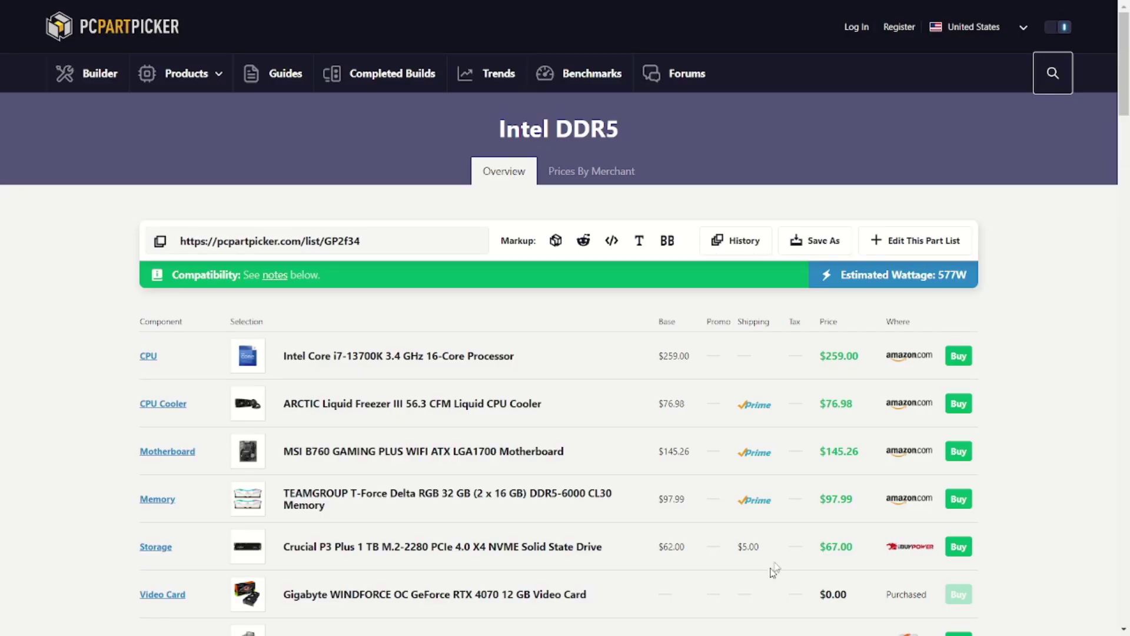
Scroll down the Intel DDR5 parts table with the i7-13700K and MSI B760 Gaming Plus WiFi.
{"action": "scroll", "coordinate": [1005, 469], "scroll_direction": "down", "scroll_amount": 1}
{"action": "scroll", "coordinate": [1004, 469], "scroll_direction": "down", "scroll_amount": 2}
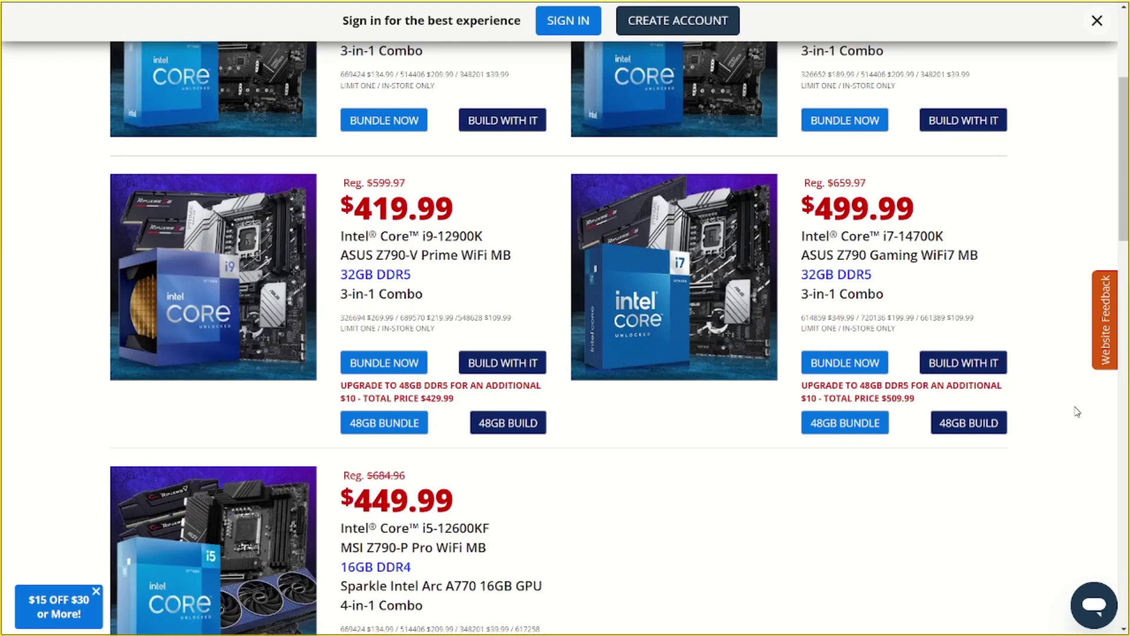
Scroll up through Micro Center's Intel combos, such as the $419.99 i9-12900K and $499.99 i7-14700K.
{"action": "scroll", "coordinate": [1077, 412], "scroll_direction": "up", "scroll_amount": 2}
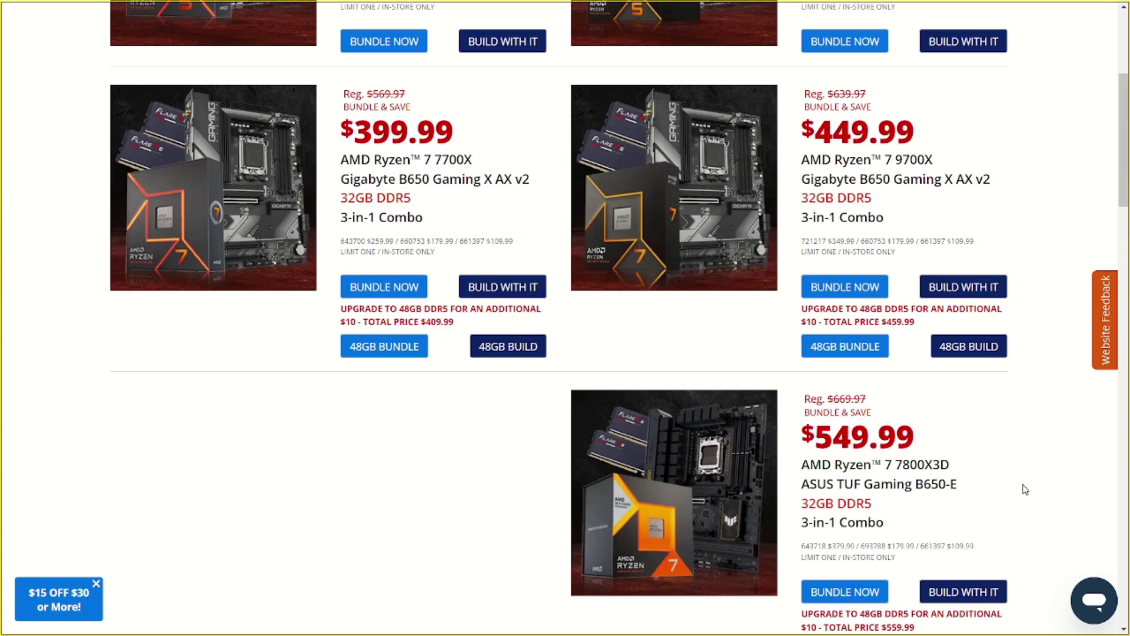
Scroll up the AMD DDR5 list with the Ryzen 5 9600X and Gigabyte B650 Eagle AX.
{"action": "scroll", "coordinate": [1025, 489], "scroll_direction": "up", "scroll_amount": 1}
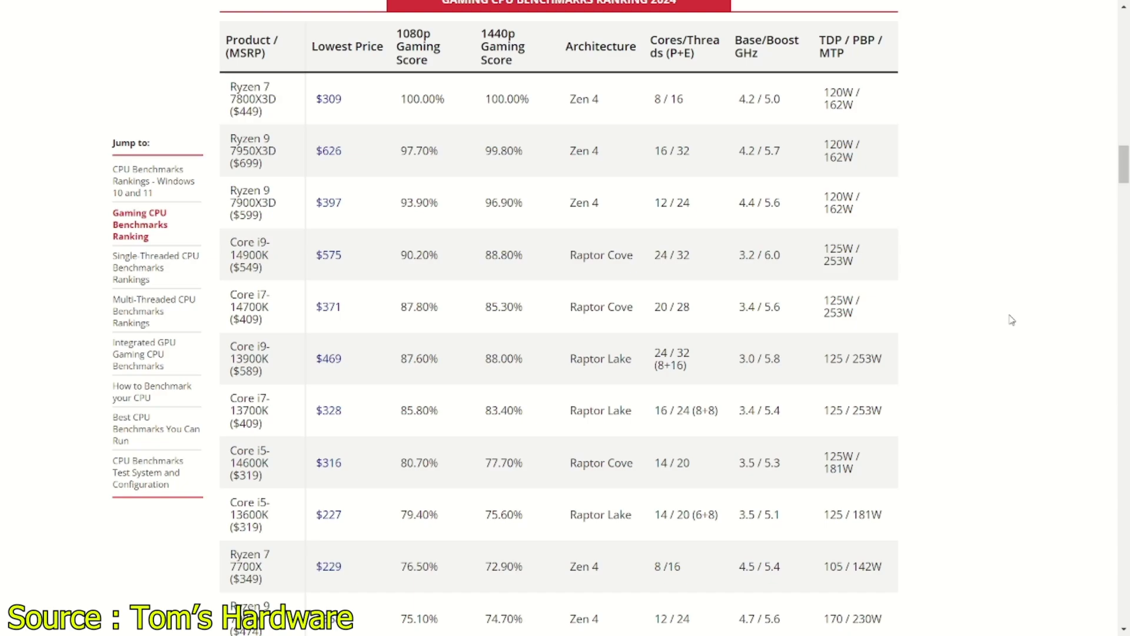
Scroll through the Gaming CPU Benchmarks Ranking table, then jump to Single-Threaded CPU Benchmarks Rankings.
{"action": "scroll", "coordinate": [1011, 320], "scroll_direction": "down", "scroll_amount": 1}
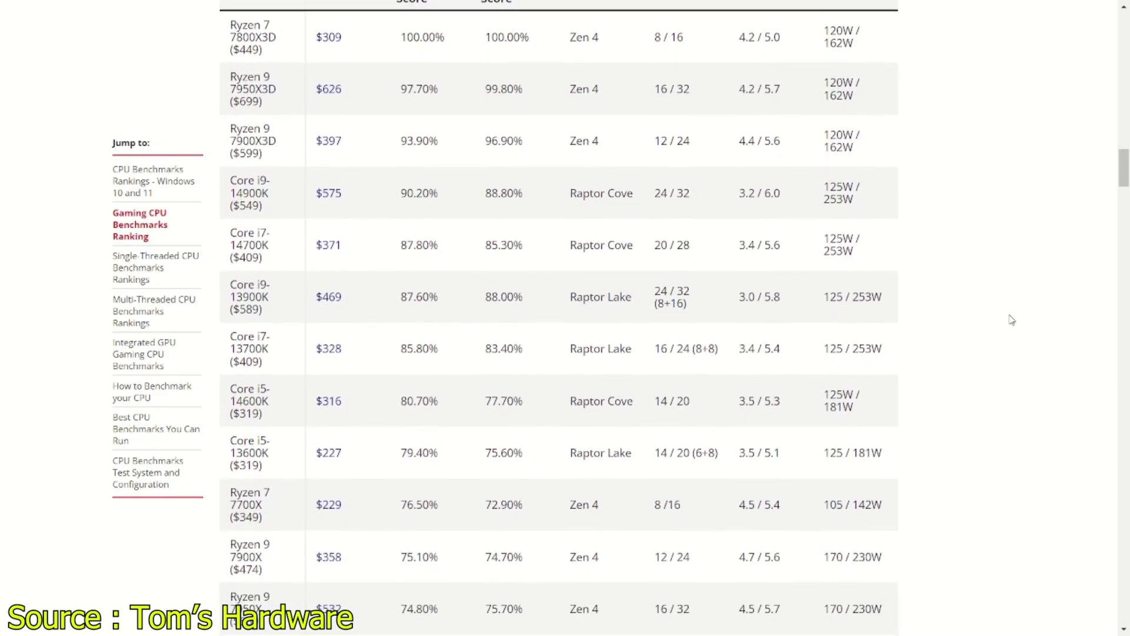
{"action": "scroll", "coordinate": [574, 364], "scroll_direction": "down", "scroll_amount": 2}
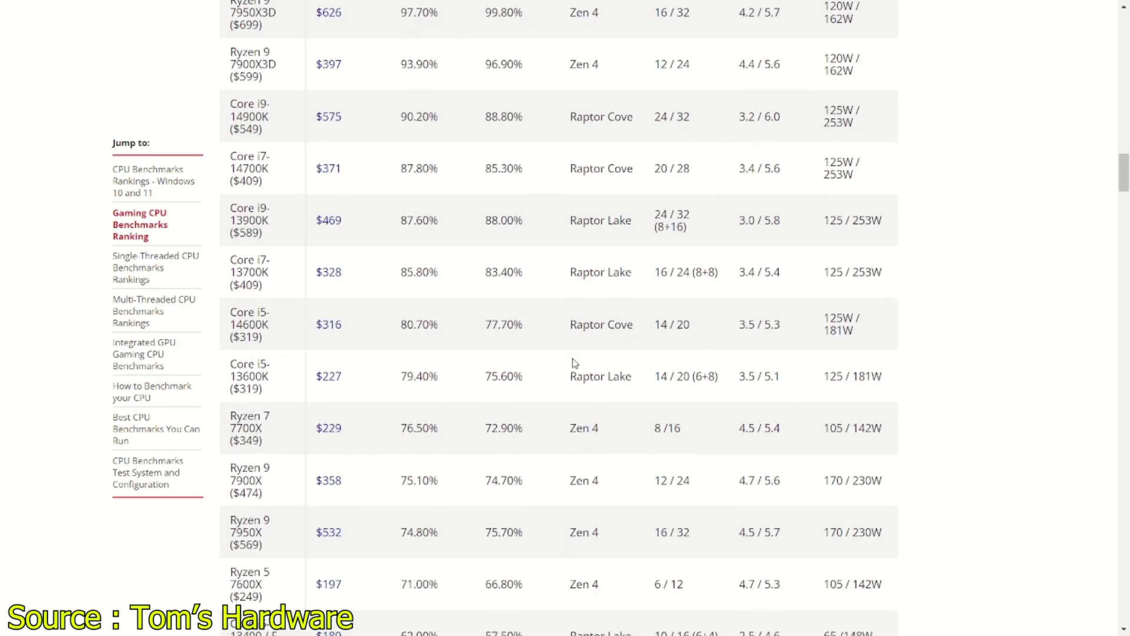
{"action": "scroll", "coordinate": [574, 364], "scroll_direction": "down", "scroll_amount": 2}
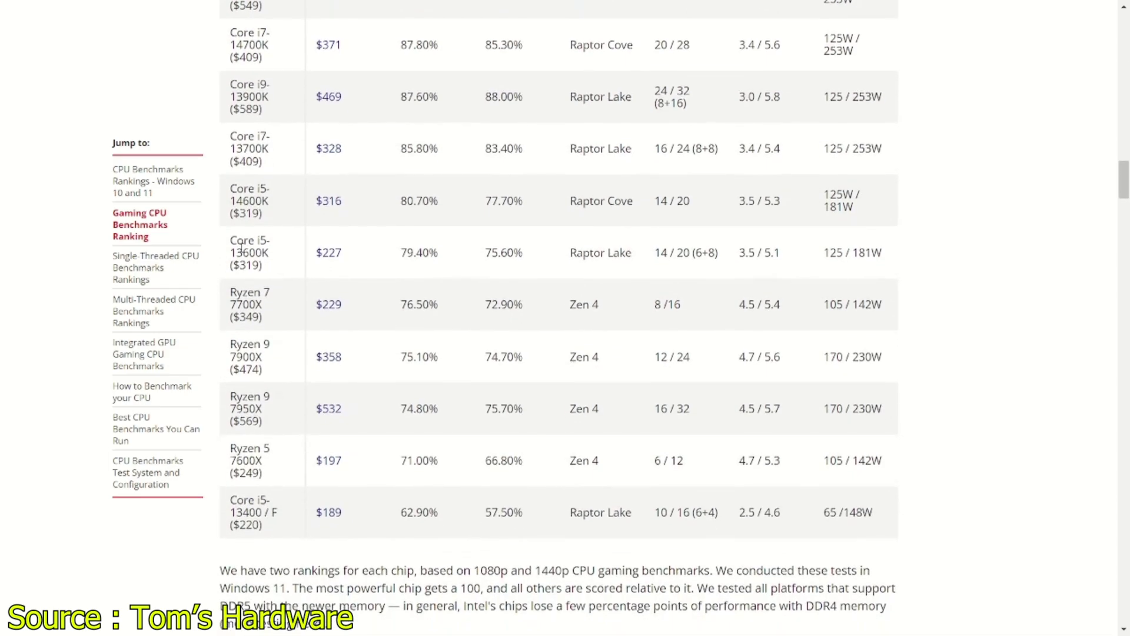
{"action": "left_click", "coordinate": [180, 265]}
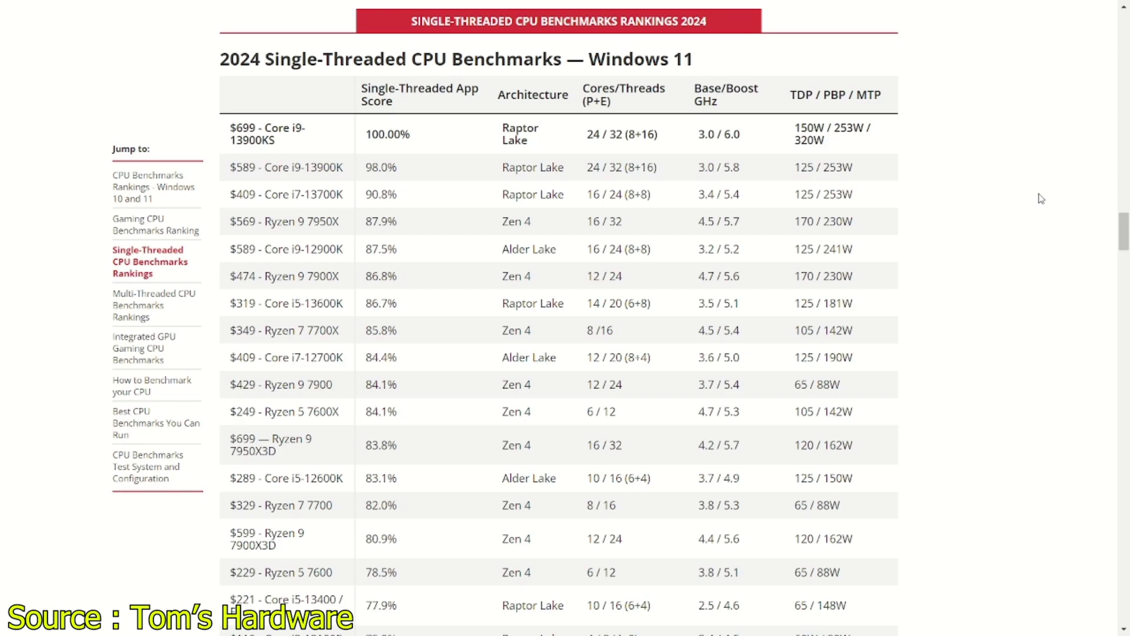
Scroll past the single- and multi-threaded tables and jump to CPU Benchmarks Rankings - Windows 10 and 11.
{"action": "scroll", "coordinate": [1008, 229], "scroll_direction": "down", "scroll_amount": 4}
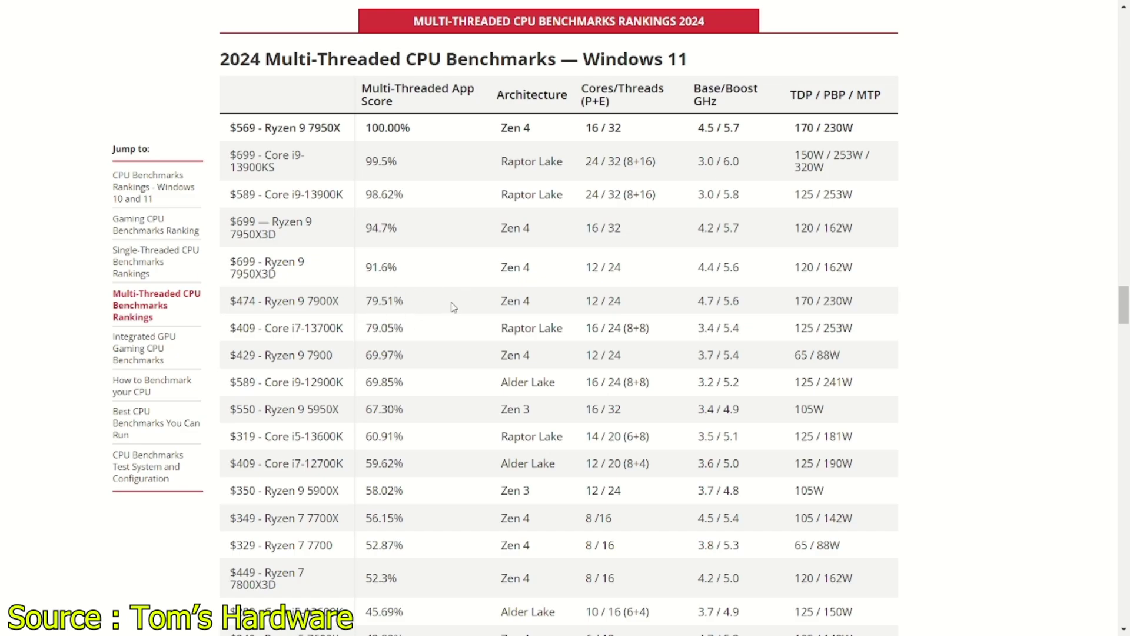
{"action": "left_click", "coordinate": [152, 346]}
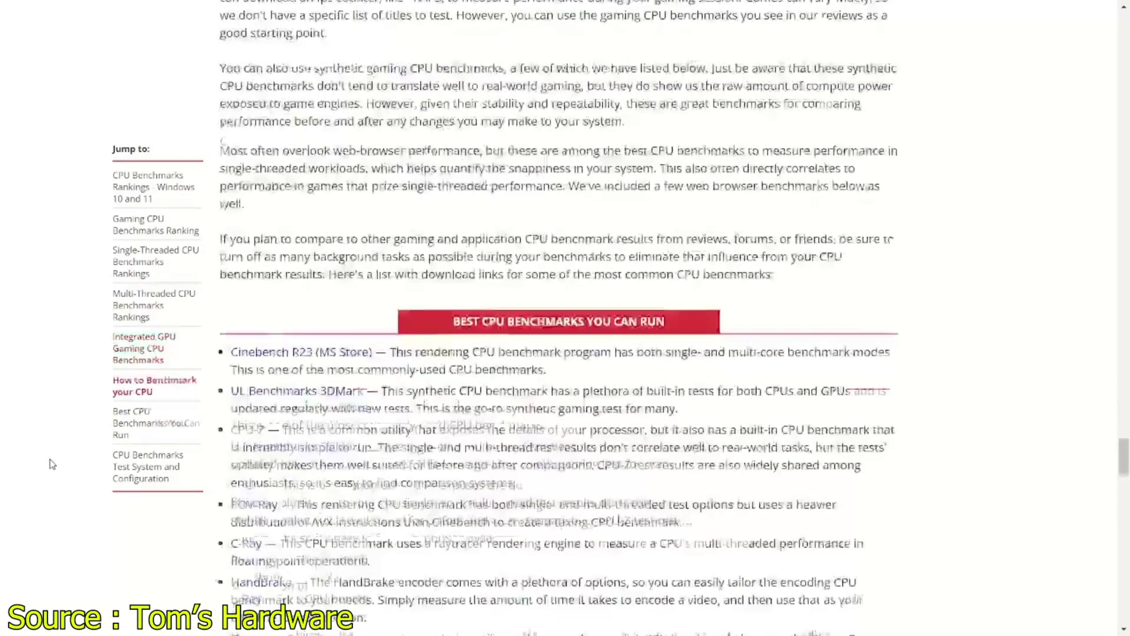
{"action": "left_click", "coordinate": [154, 189]}
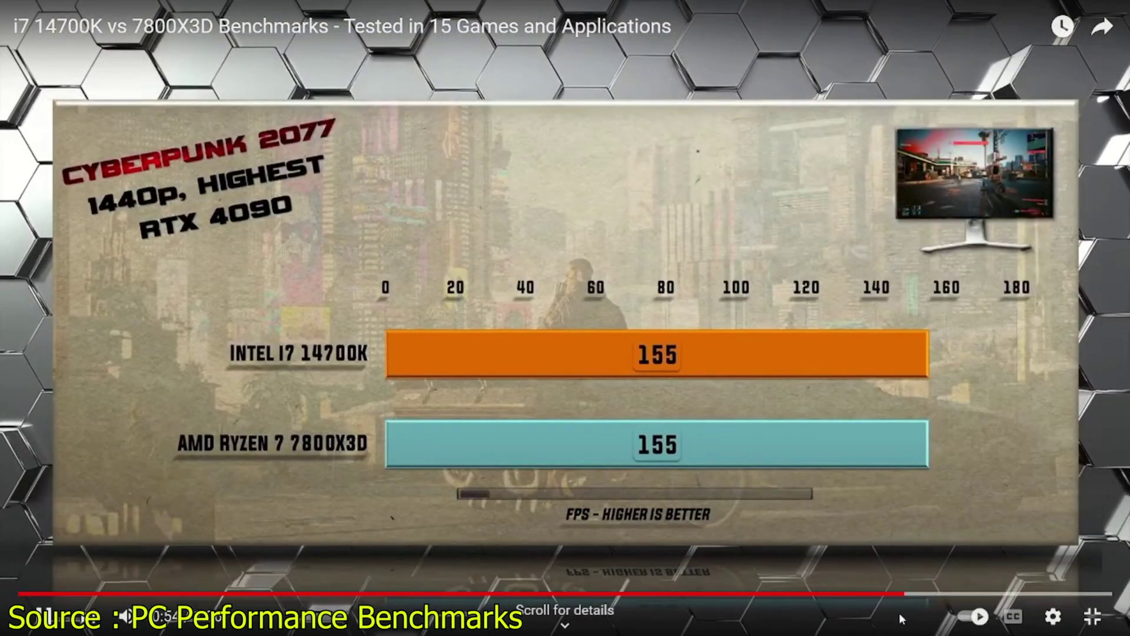
Seek the i7 14700K vs 7800X3D video from 0:35 to 0:54 for the Spiderman Remastered 4K results.
{"action": "left_click", "coordinate": [903, 613]}
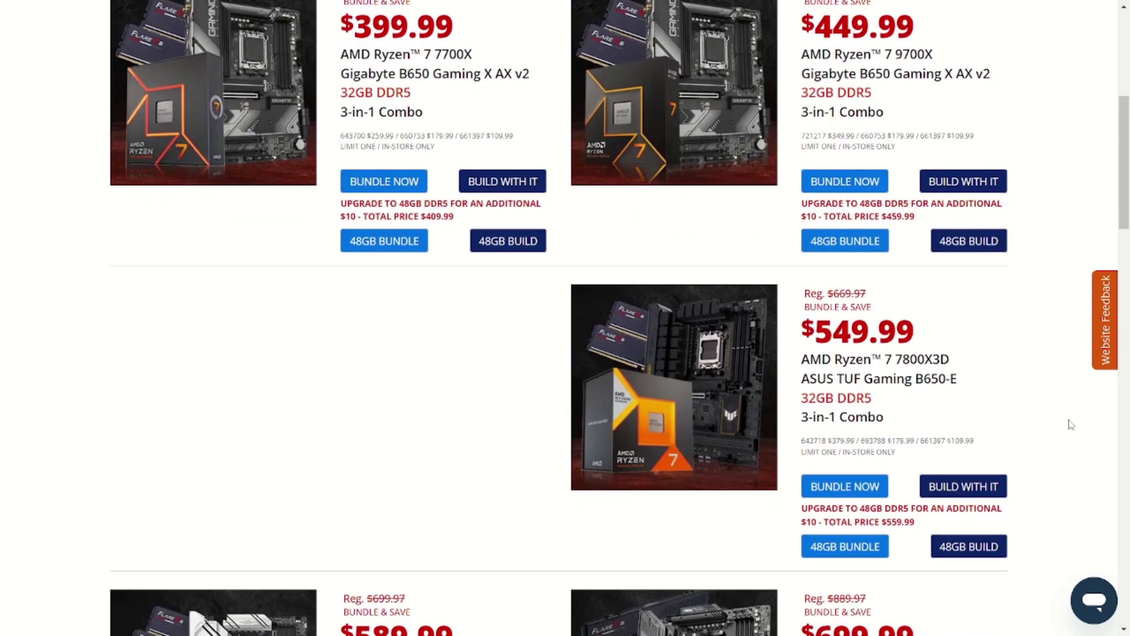
Open the Micro Center product page for the $549.99 Ryzen 7 7800X3D, ASUS TUF B650-E, 32GB DDR5 bundle.
{"action": "left_click", "coordinate": [916, 398]}
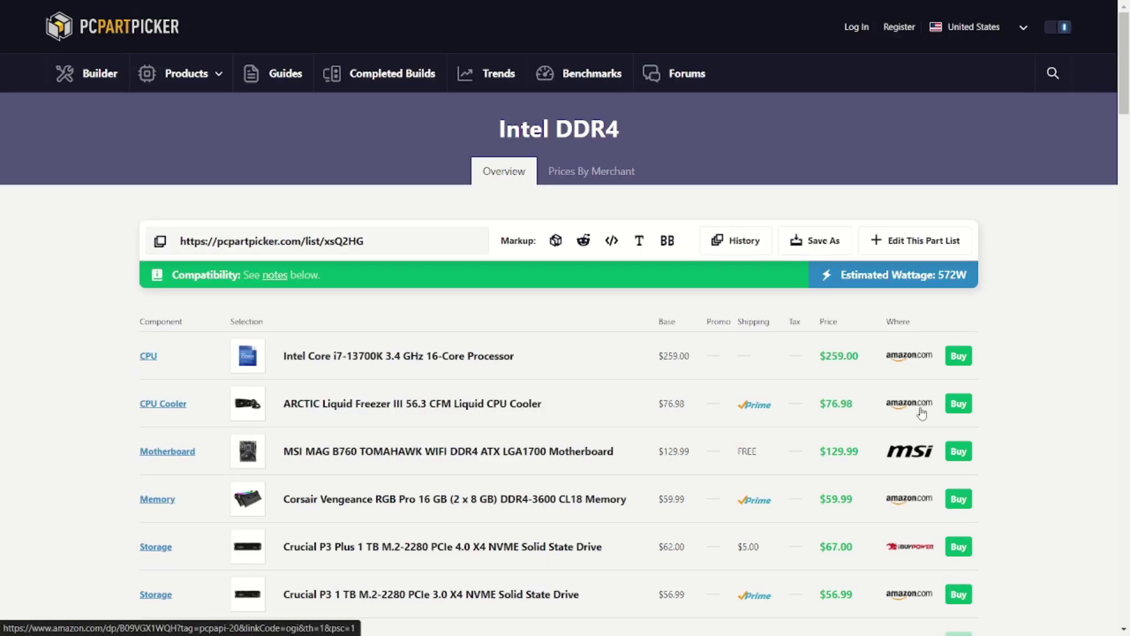
Scroll through the Intel DDR4 list's parts: i7-13700K, ARCTIC Liquid Freezer III, MSI B760 Tomahawk WiFi DDR4, RTX 4070.
{"action": "scroll", "coordinate": [922, 413], "scroll_direction": "down", "scroll_amount": 2}
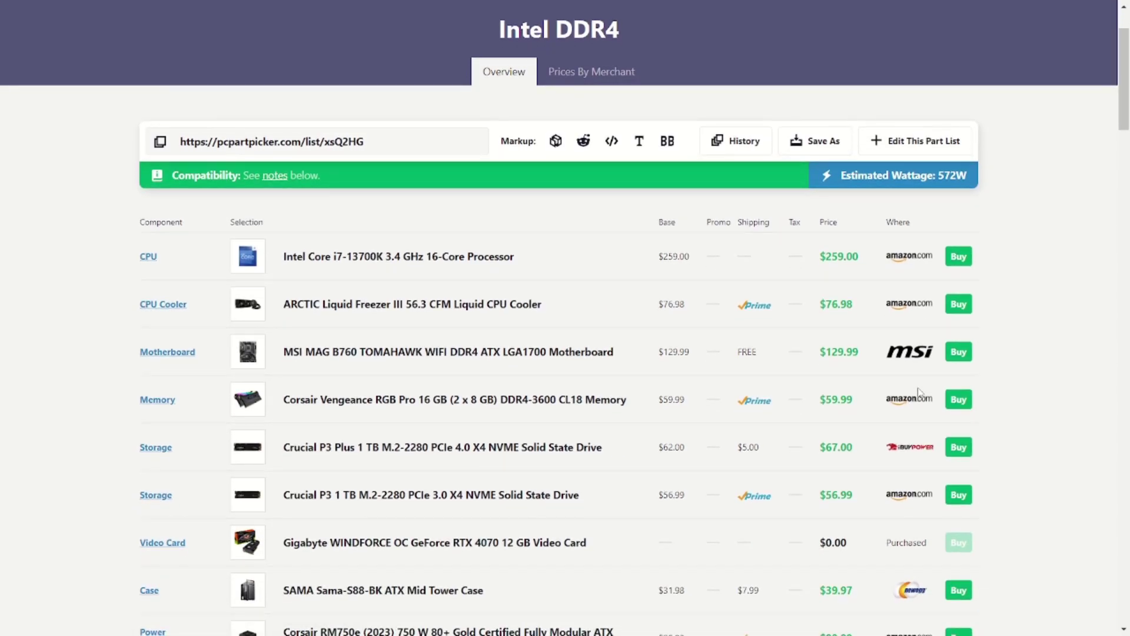